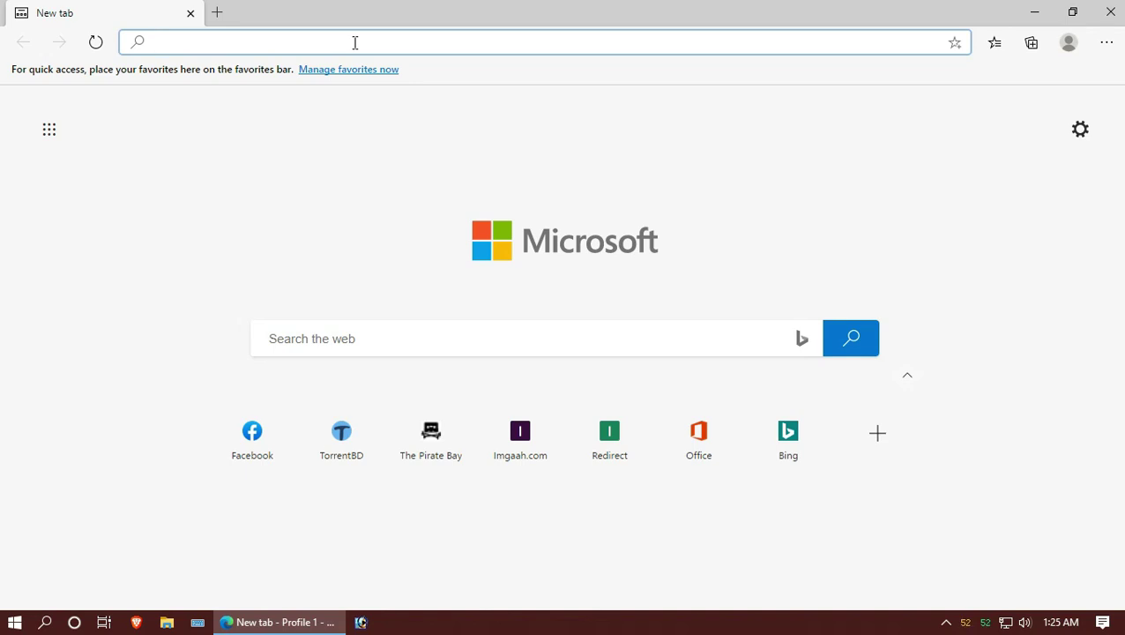
# Search the web for msvcr100.dll and open the DLL-files.com result
pyautogui.write('msvc')
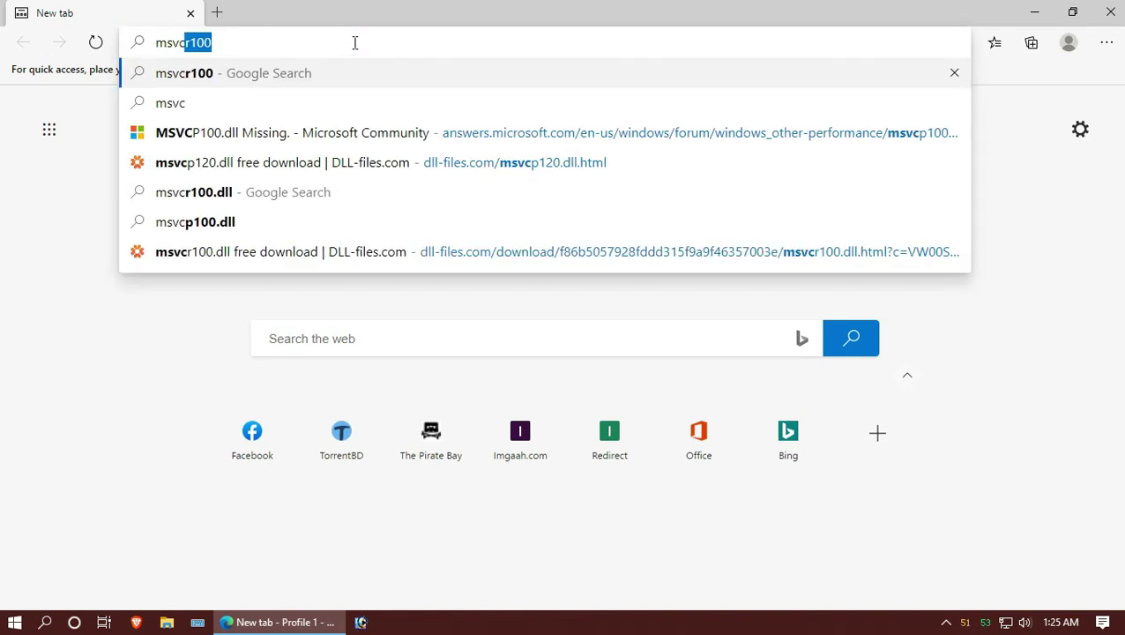
pyautogui.write('r100')
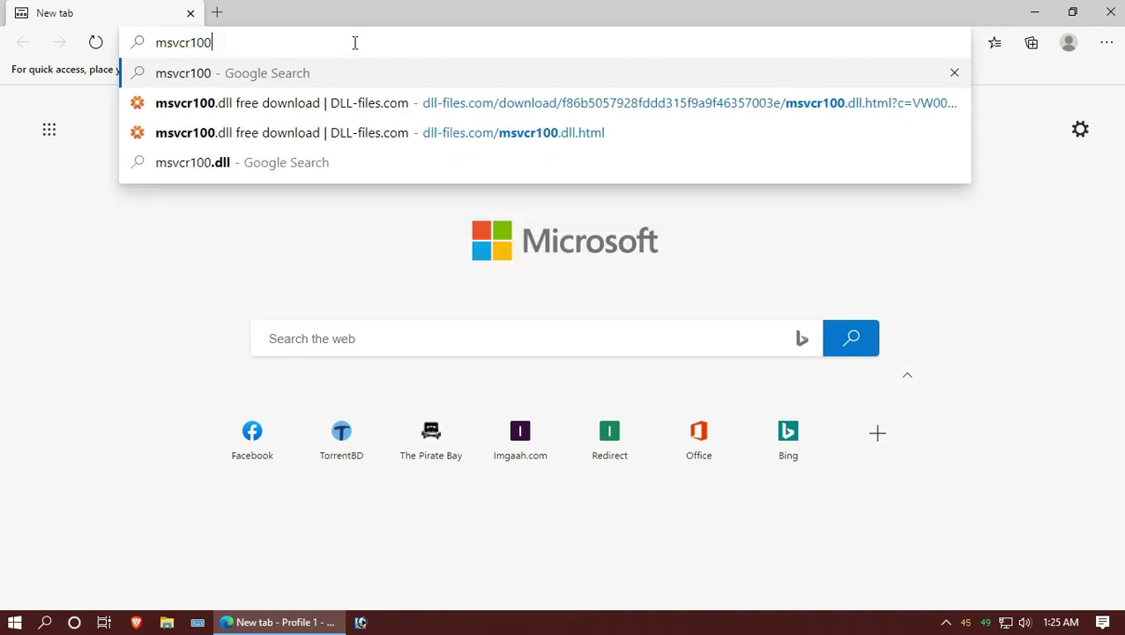
pyautogui.write('.dll')
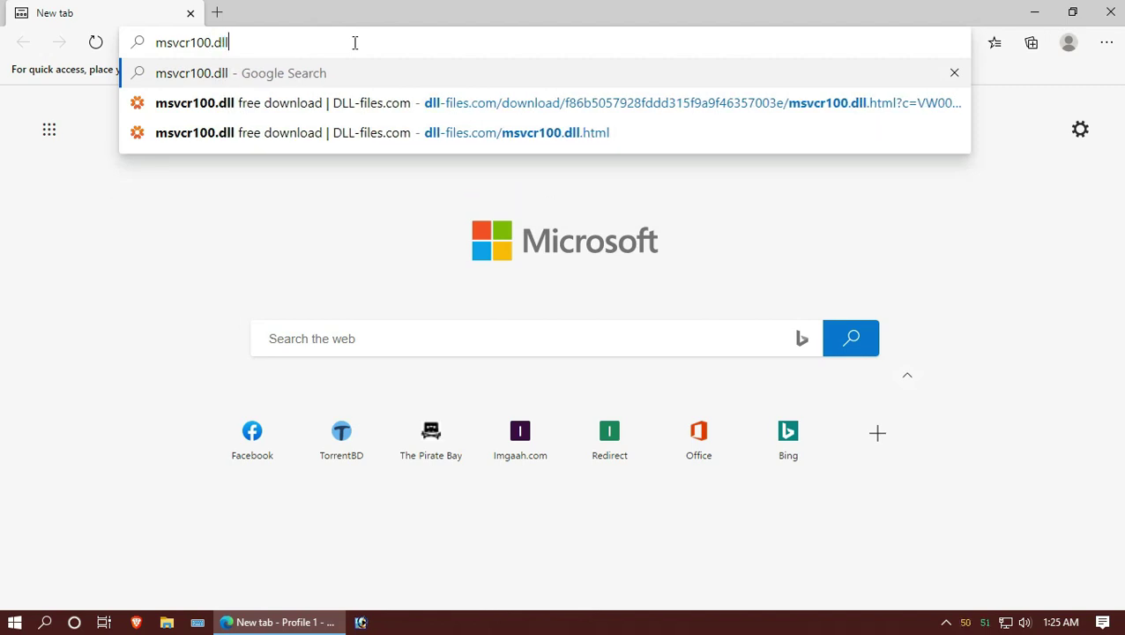
pyautogui.press('Return')
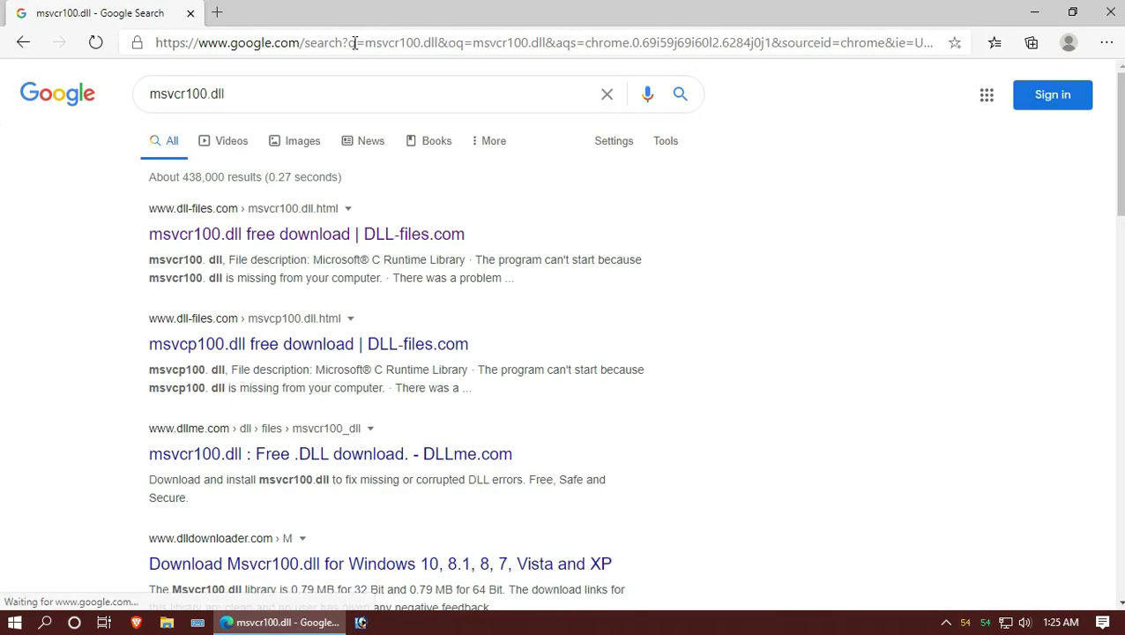
pyautogui.click(316, 235)
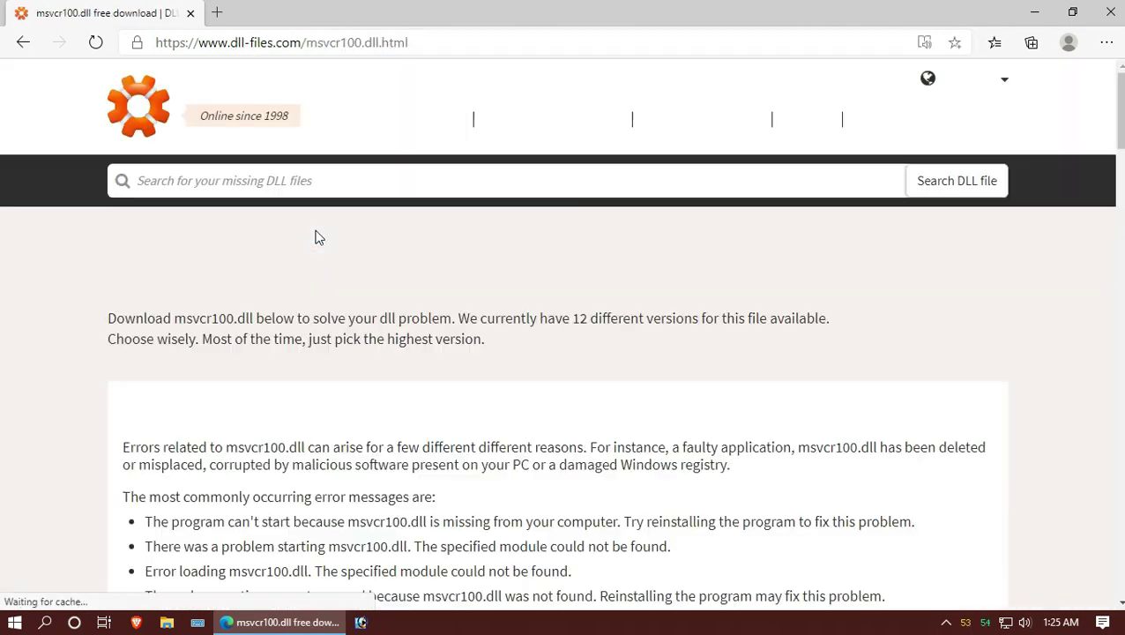
# Scroll the DLL-files.com page to the 32- and 64-bit msvcr100.dll versions, then minimize the browser
pyautogui.click(307, 41)
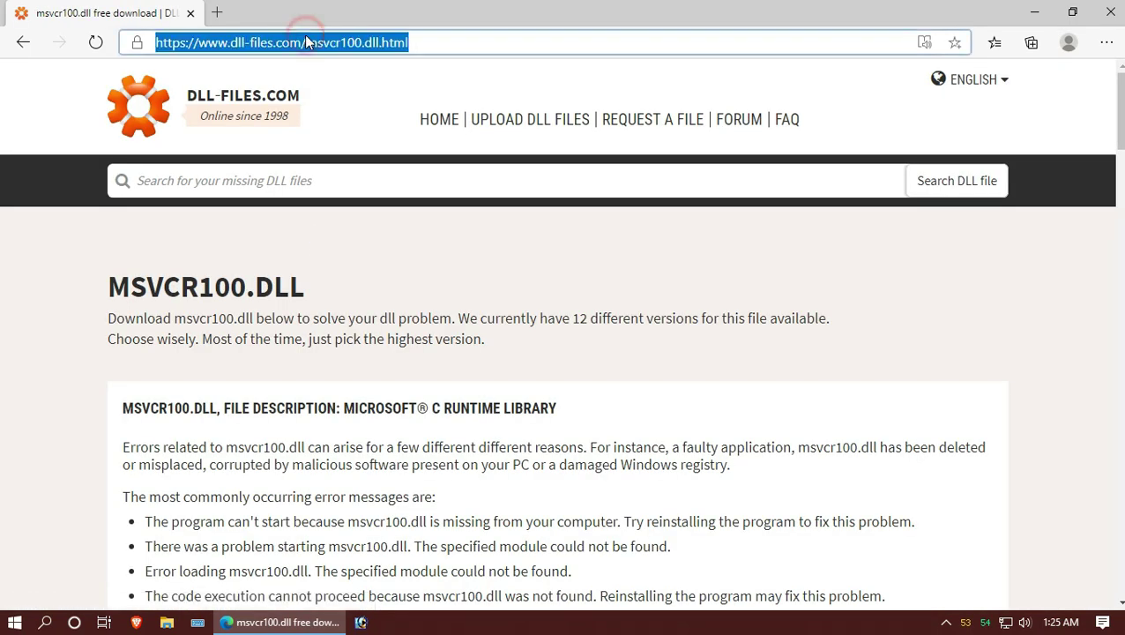
pyautogui.scroll(-3, 436, 181)
pyautogui.scroll(-3, 454, 231)
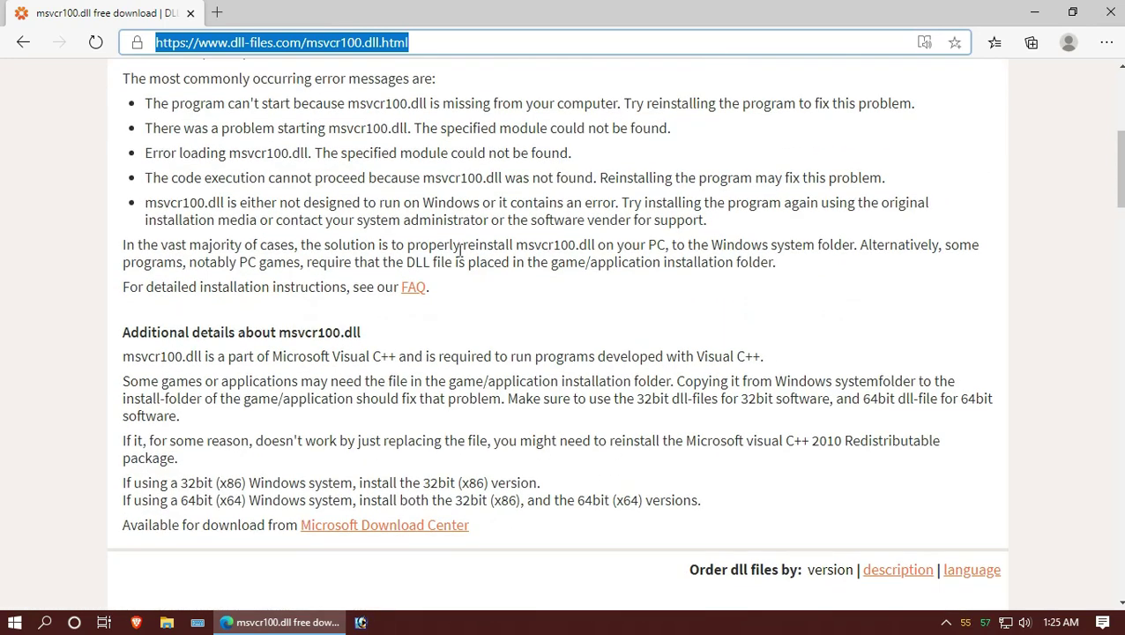
pyautogui.scroll(-3, 459, 250)
pyautogui.scroll(-3, 459, 250)
pyautogui.scroll(-1, 460, 249)
pyautogui.scroll(2, 459, 251)
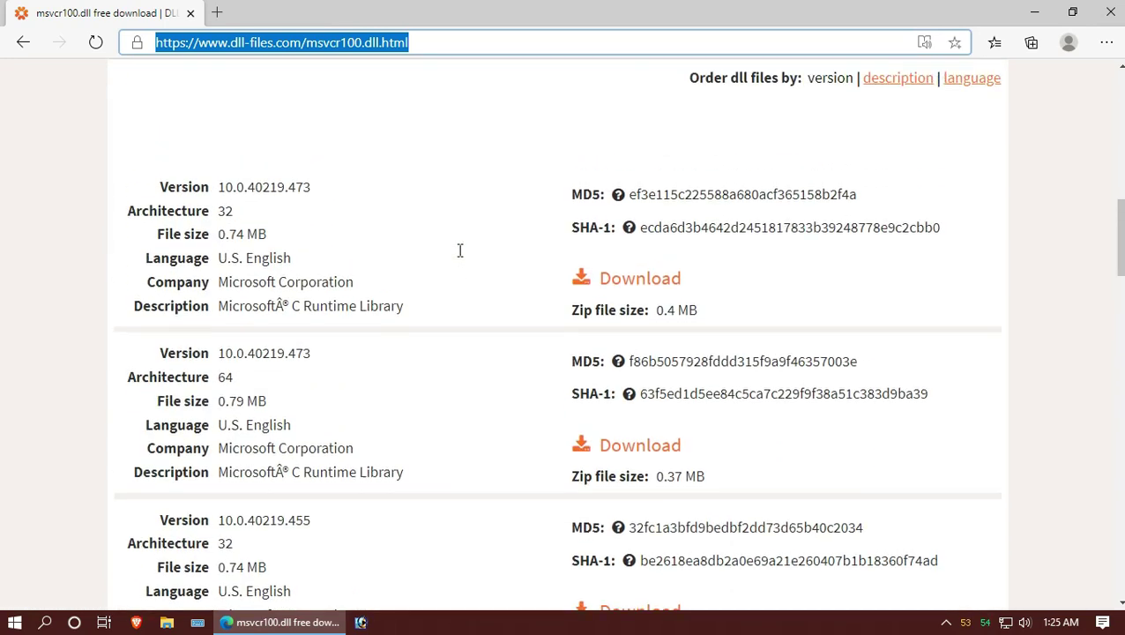
pyautogui.click(242, 212)
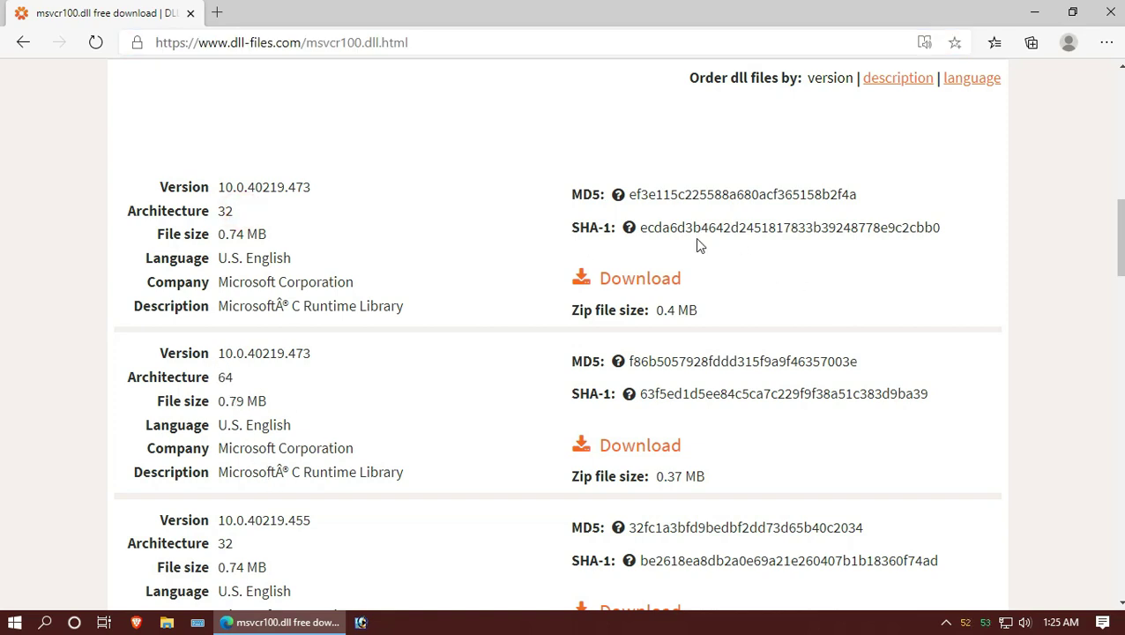
pyautogui.scroll(-1, 696, 247)
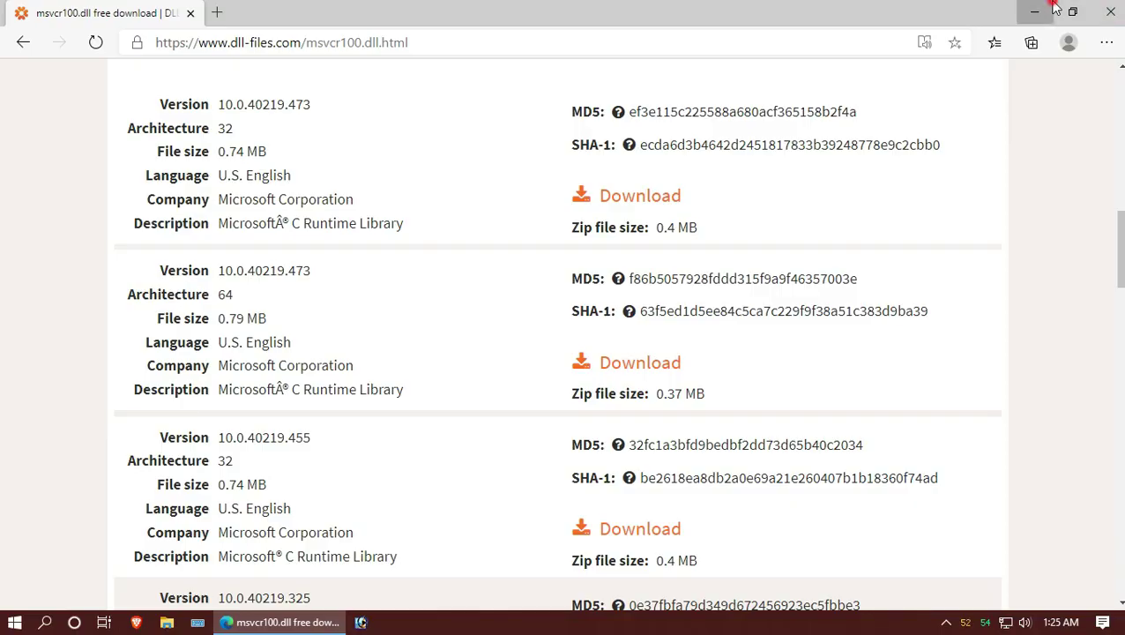
pyautogui.click(1053, 6)
pyautogui.click(13, 622)
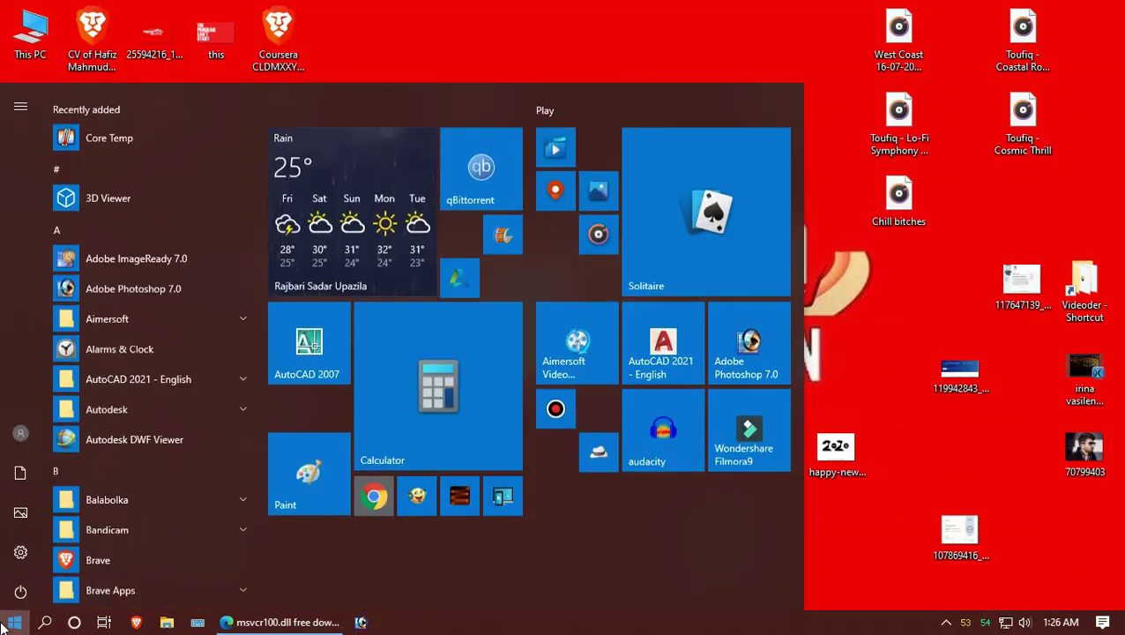
pyautogui.write('s')
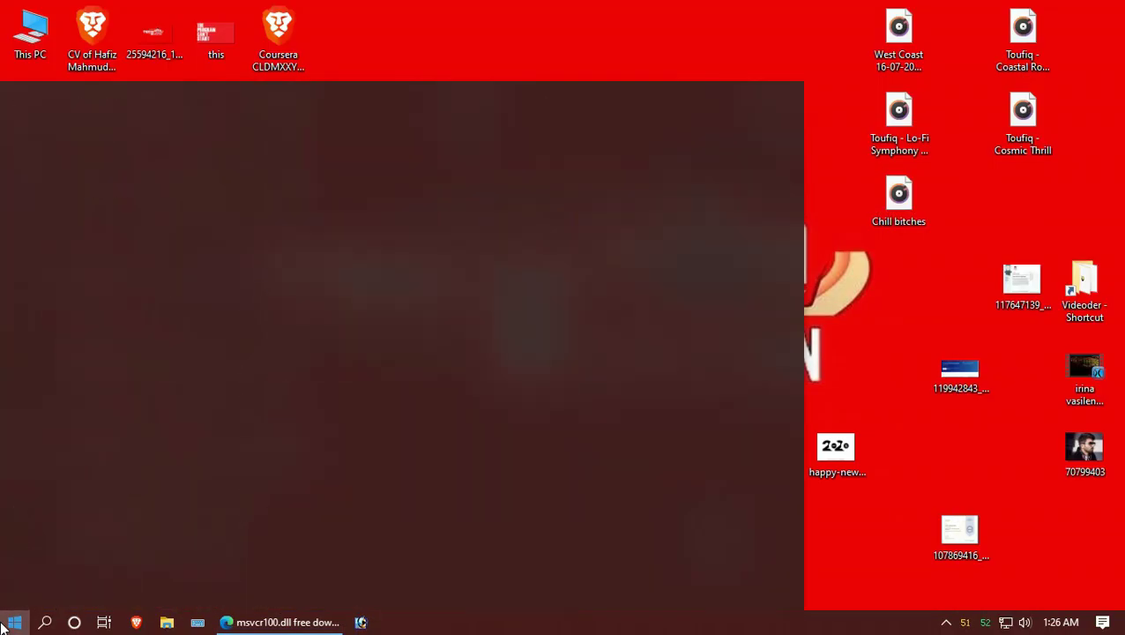
pyautogui.write('ys')
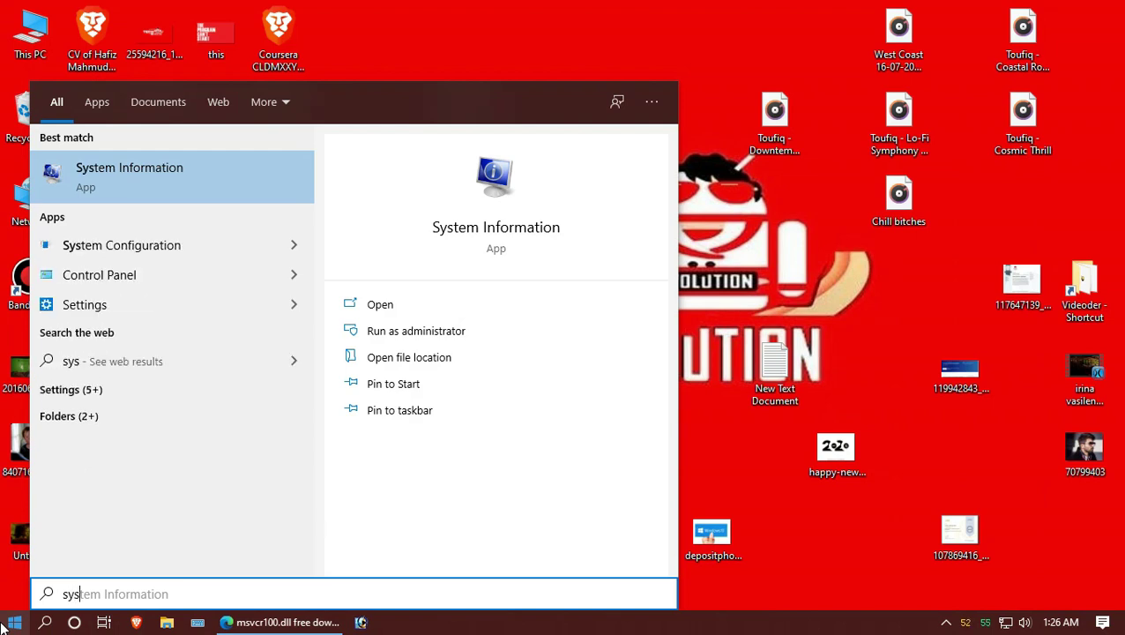
pyautogui.write('te')
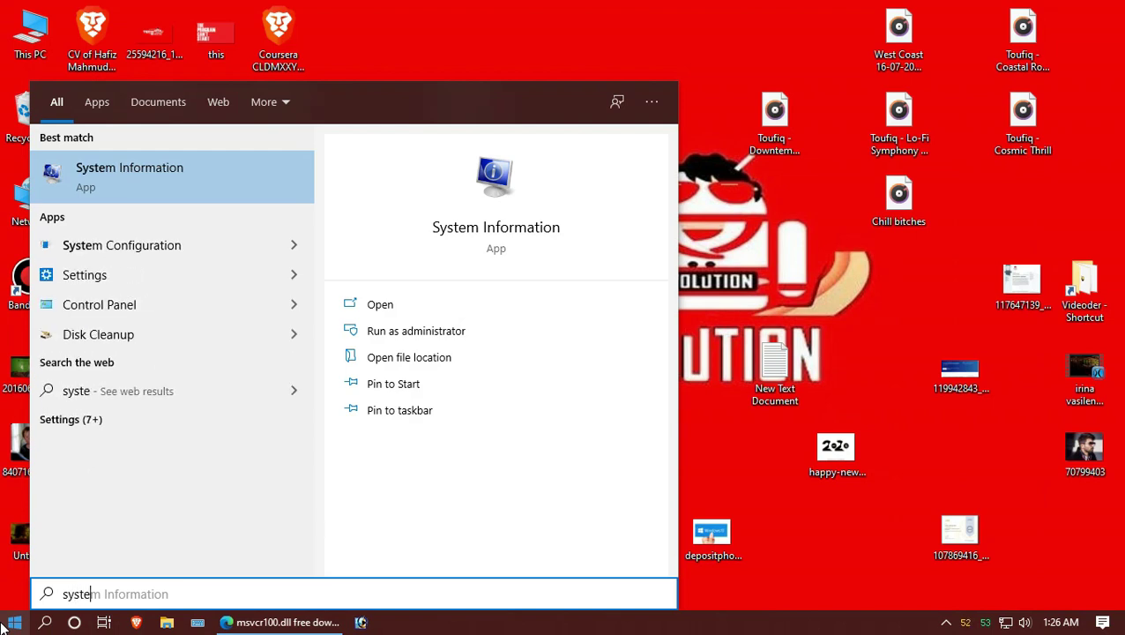
pyautogui.write('m')
pyautogui.press('Return')
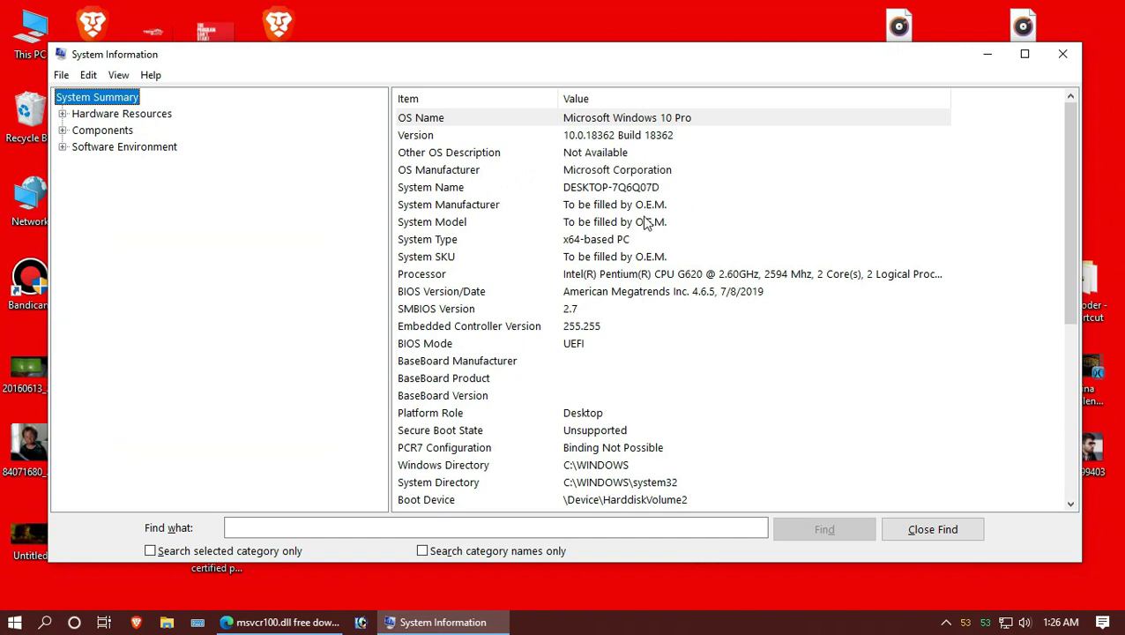
pyautogui.click(631, 246)
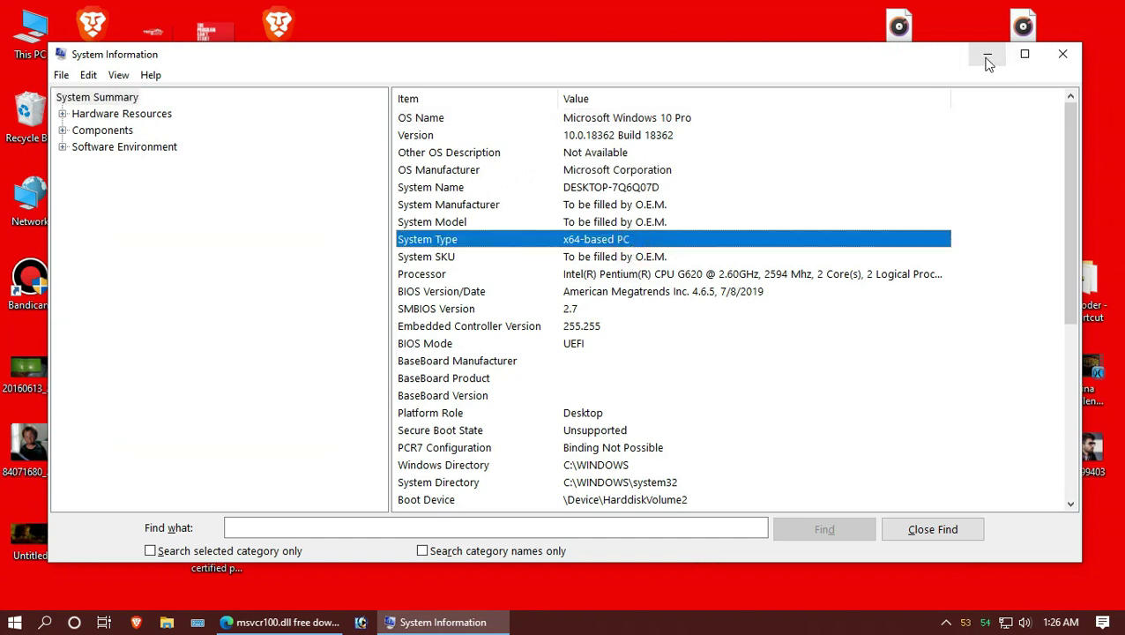
pyautogui.click(1063, 55)
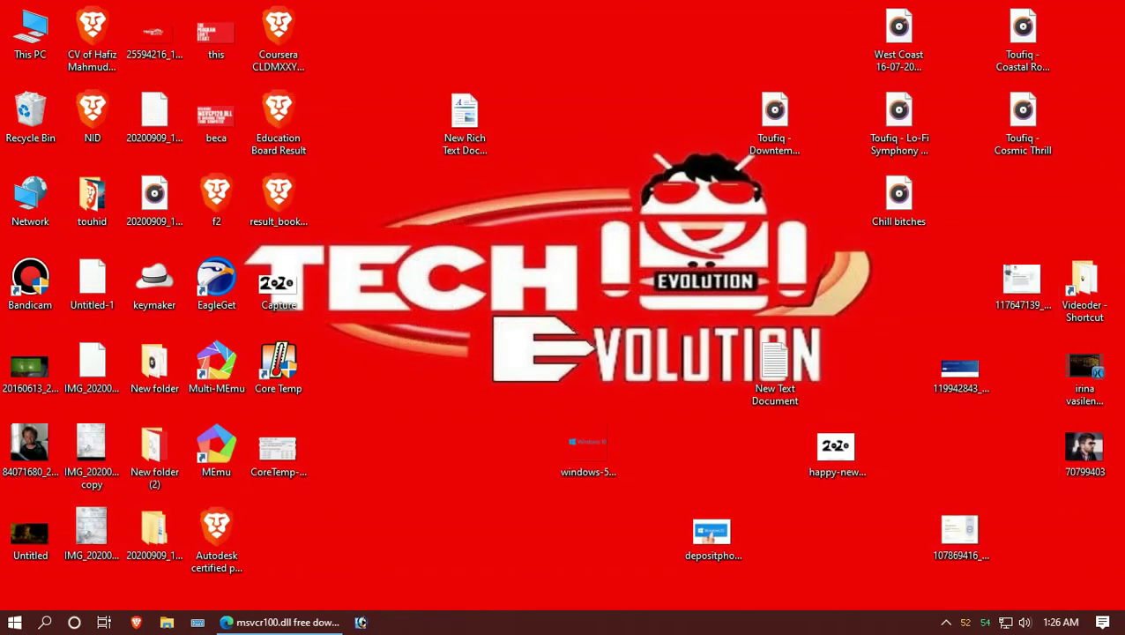
pyautogui.click(308, 624)
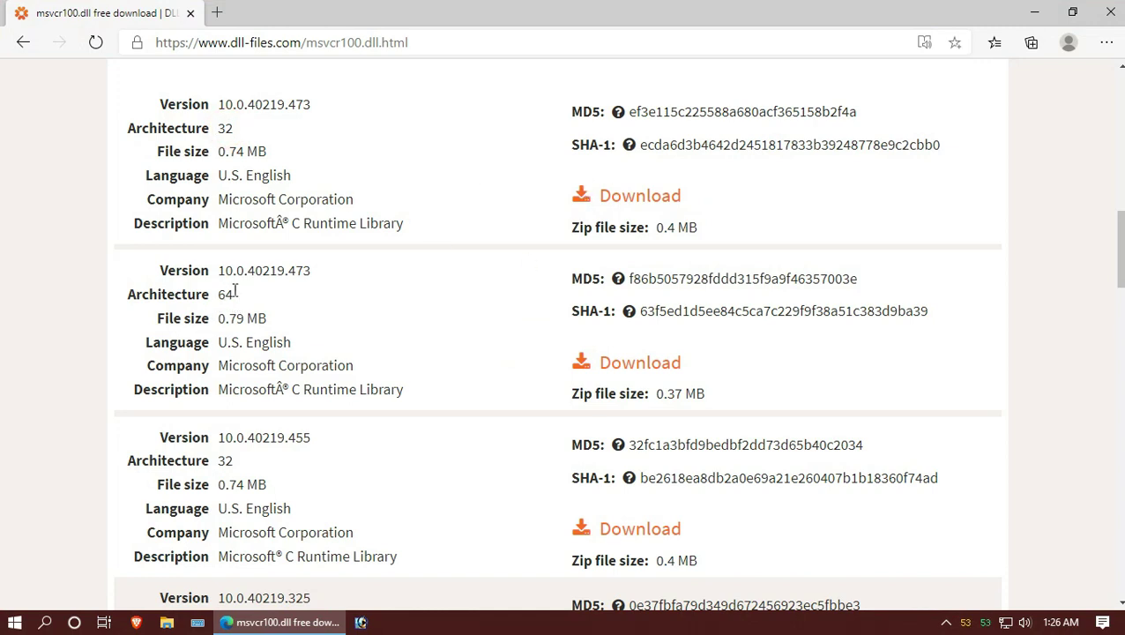
pyautogui.click(652, 364)
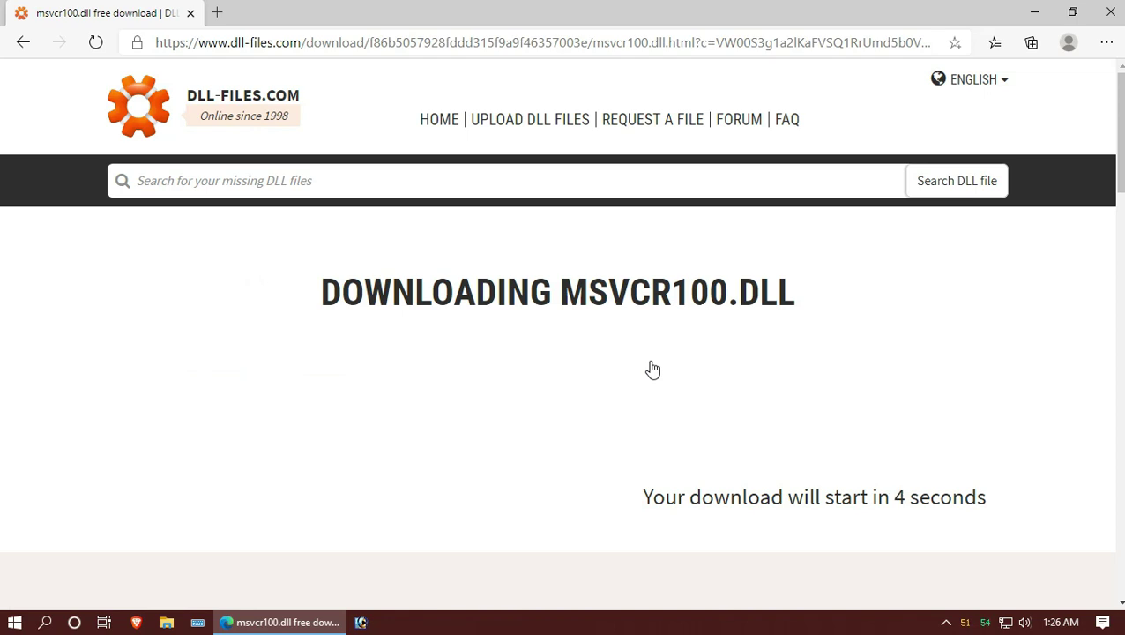
pyautogui.scroll(-1, 577, 474)
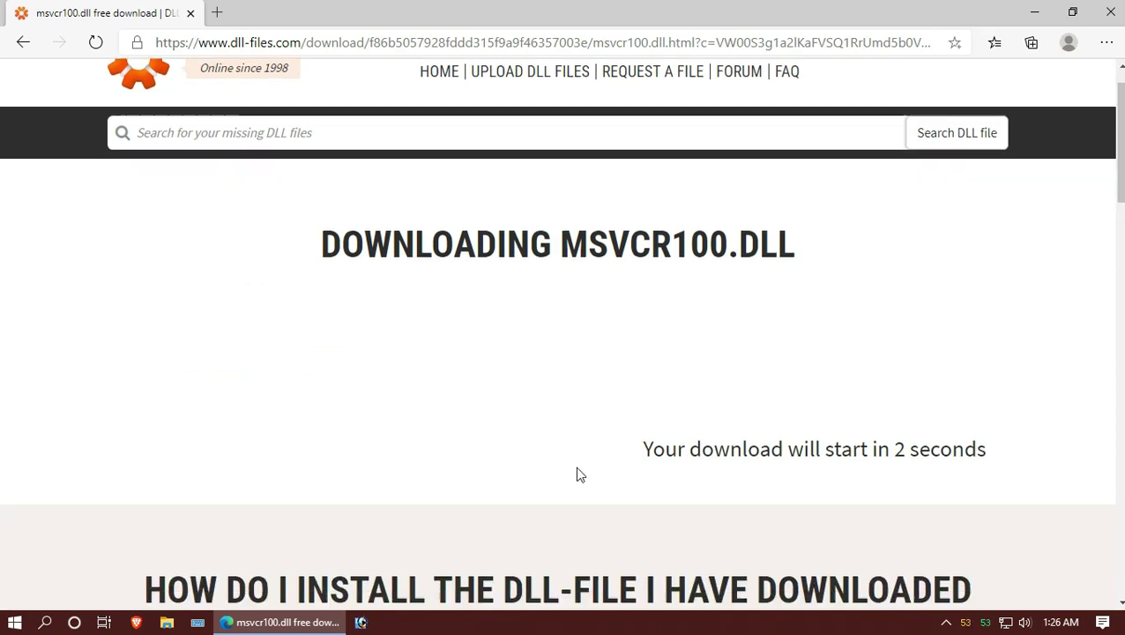
pyautogui.scroll(-3, 577, 474)
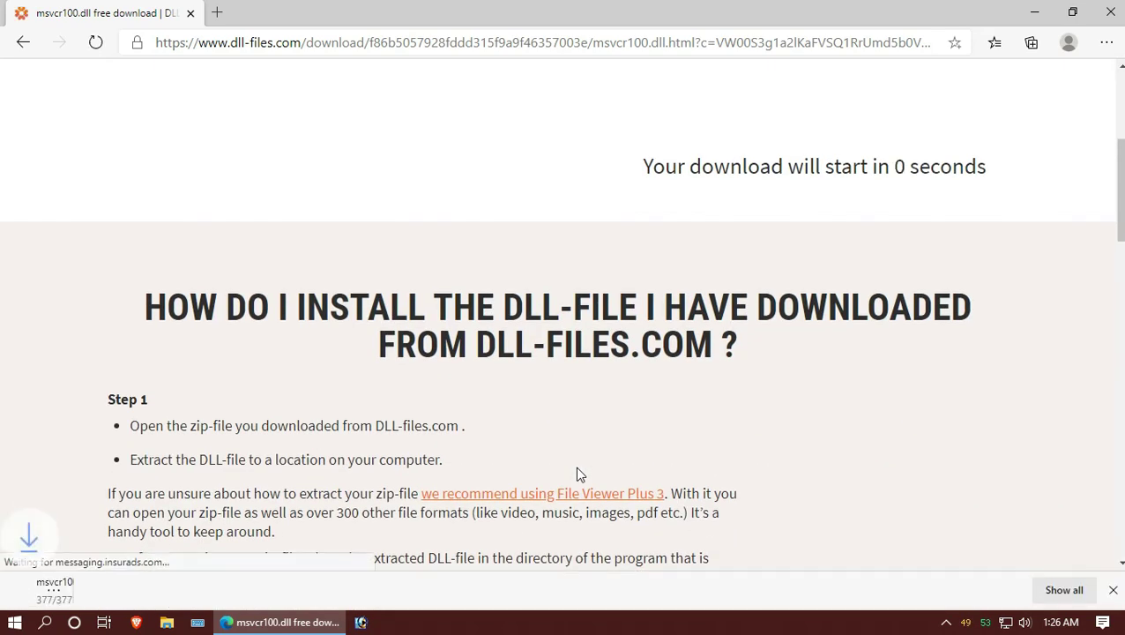
pyautogui.scroll(-3, 578, 474)
pyautogui.scroll(-2, 579, 474)
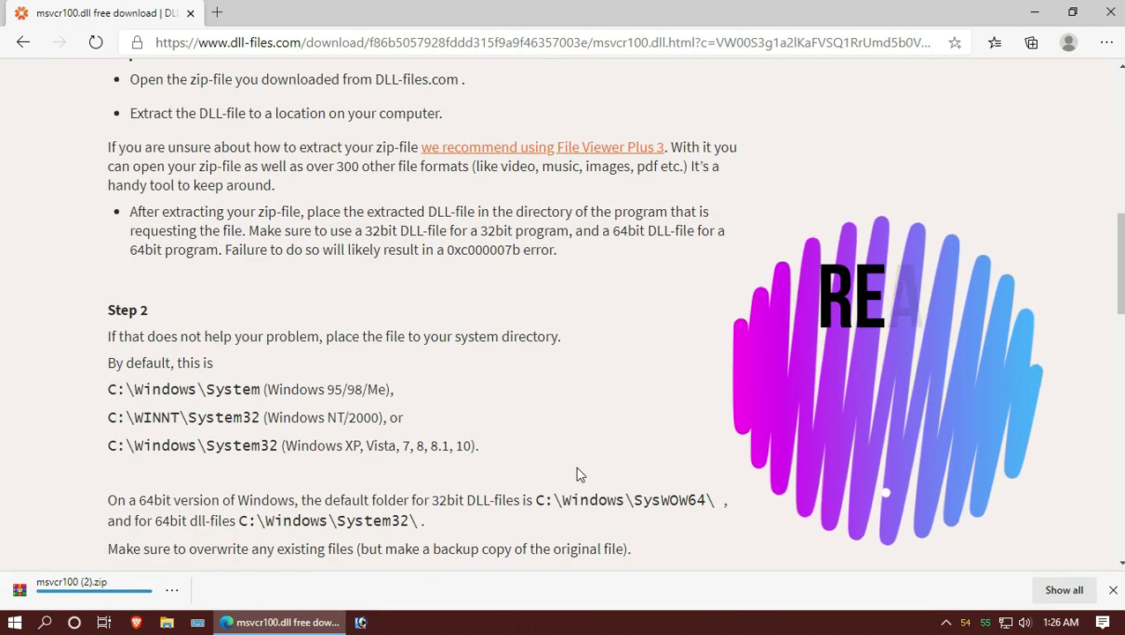
pyautogui.scroll(-1, 578, 475)
pyautogui.scroll(-1, 578, 474)
pyautogui.scroll(-1, 579, 474)
pyautogui.scroll(-1, 578, 474)
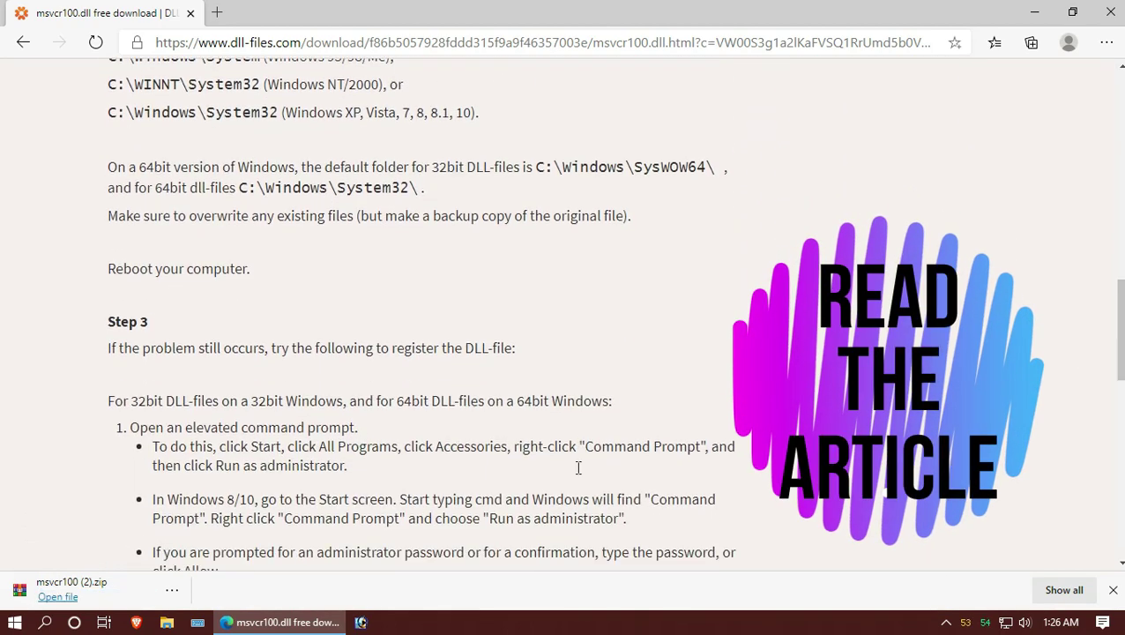
pyautogui.scroll(-3, 579, 475)
pyautogui.scroll(-2, 578, 474)
pyautogui.scroll(-2, 578, 469)
pyautogui.scroll(-1, 578, 469)
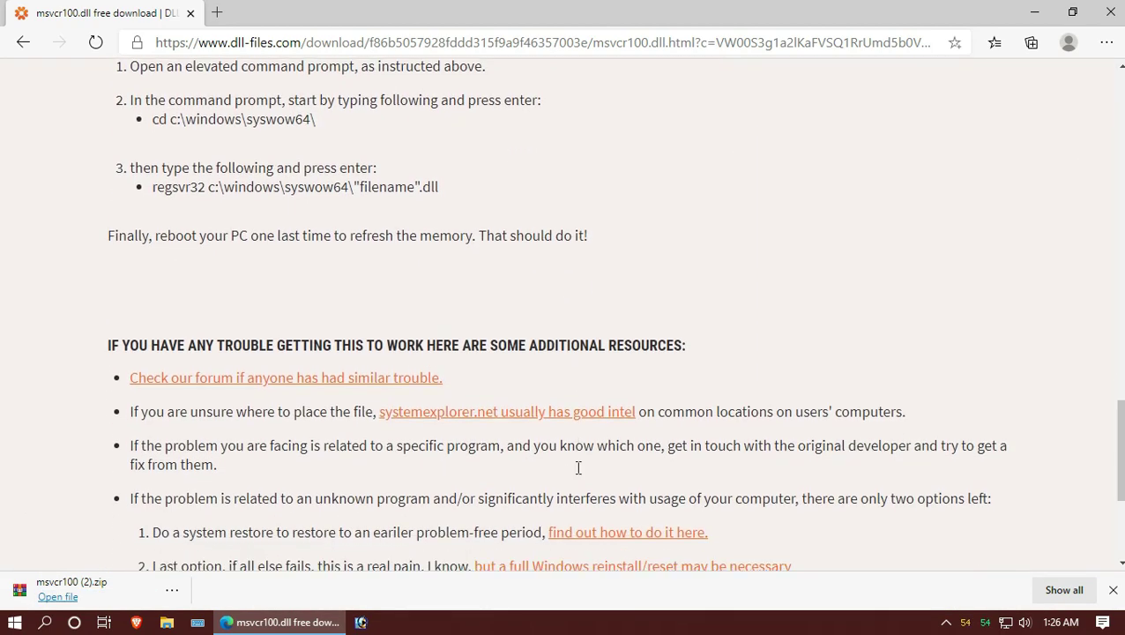
pyautogui.scroll(1, 578, 469)
pyautogui.scroll(3, 578, 468)
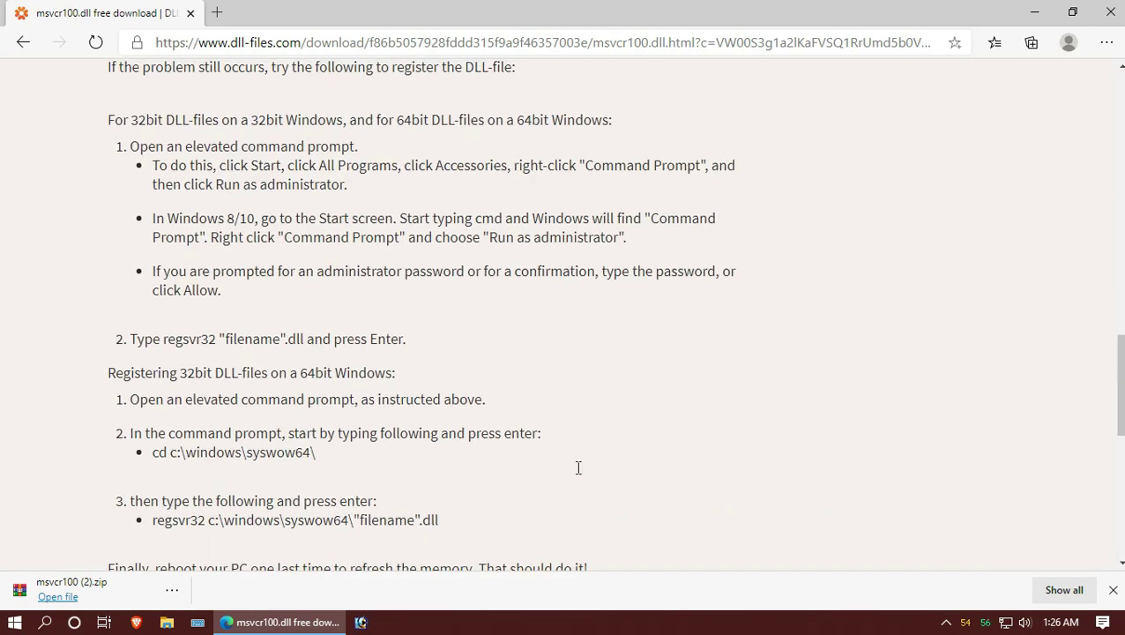
pyautogui.click(57, 598)
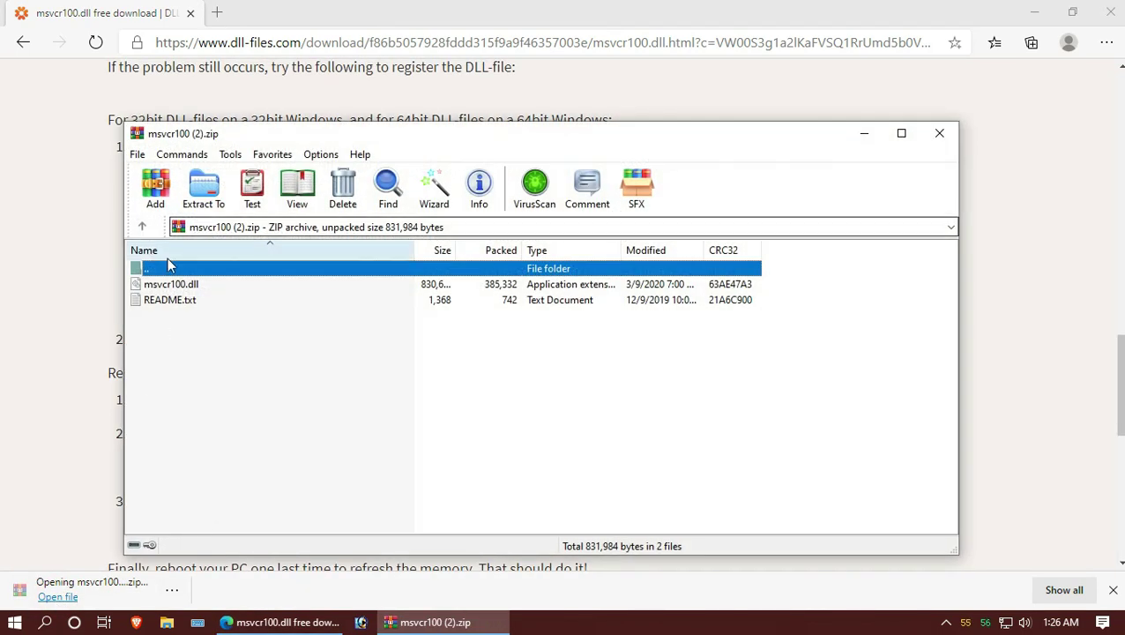
# Select msvcr100.dll inside the msvcr100 (2).zip archive and minimize WinRAR
pyautogui.click(162, 286)
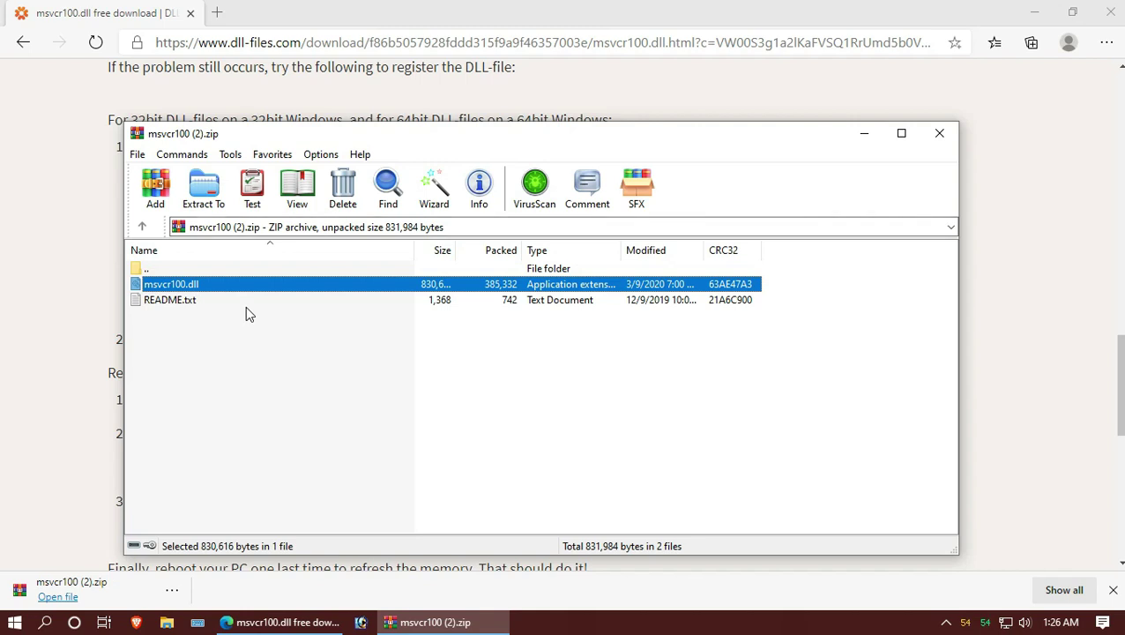
pyautogui.click(859, 142)
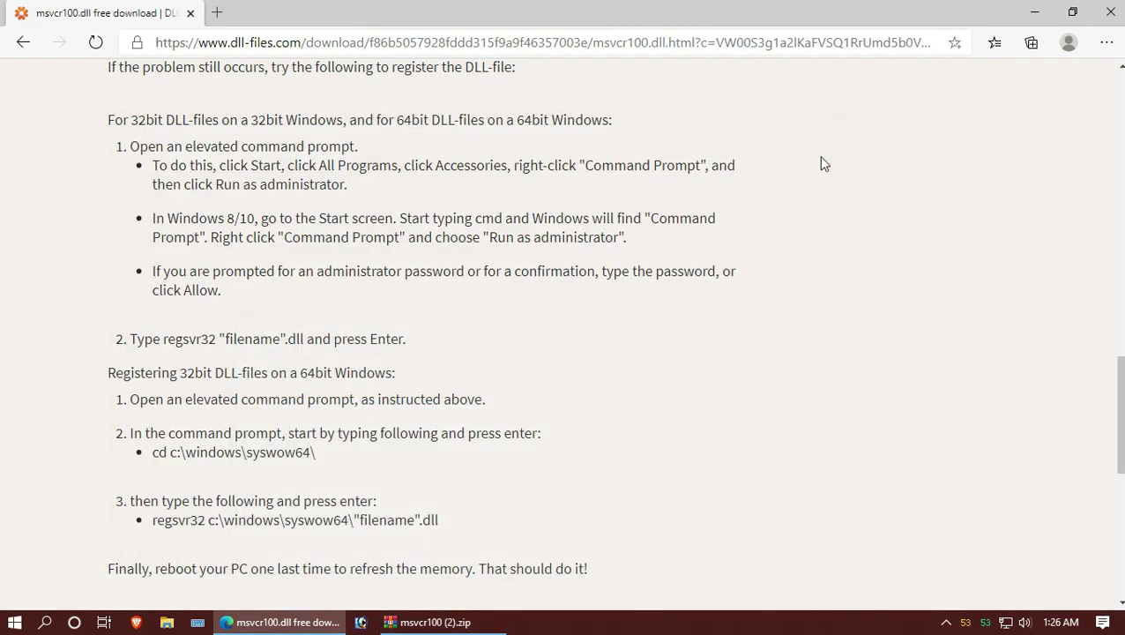
pyautogui.click(167, 623)
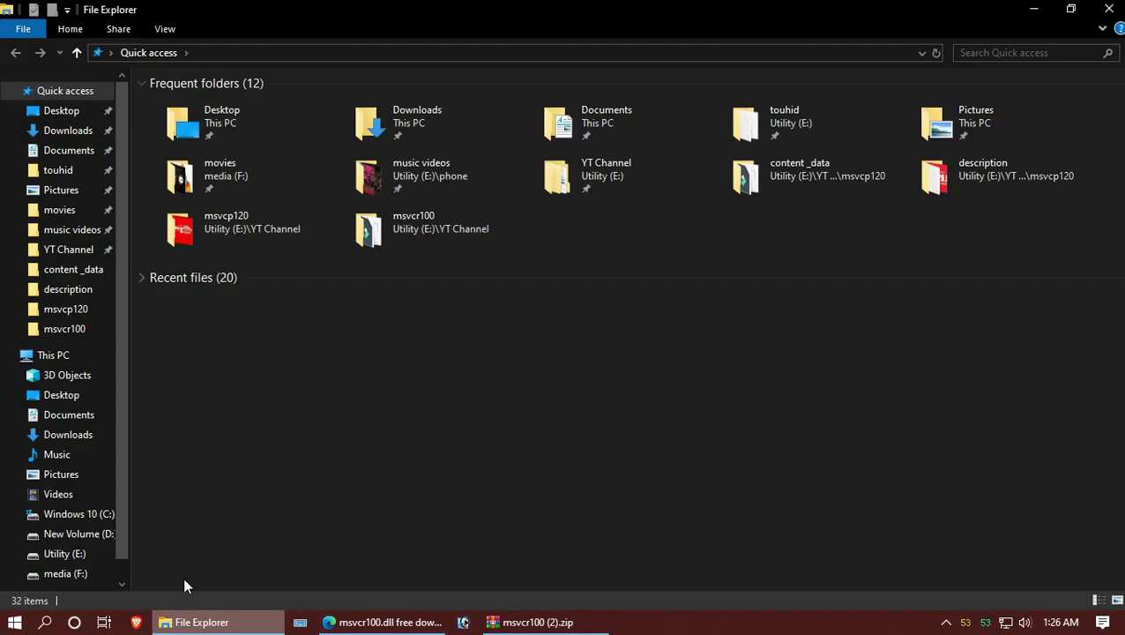
# Open the Windows folder on the Windows 10 (C:) drive via This PC
pyautogui.click(61, 356)
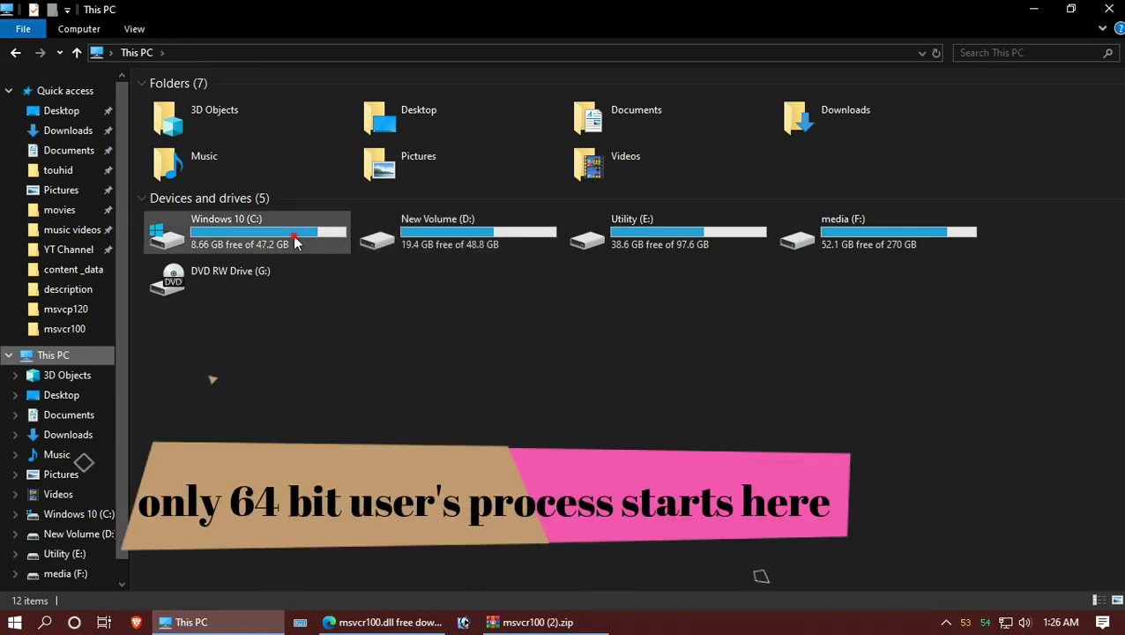
pyautogui.click(294, 241)
pyautogui.doubleClick(294, 241)
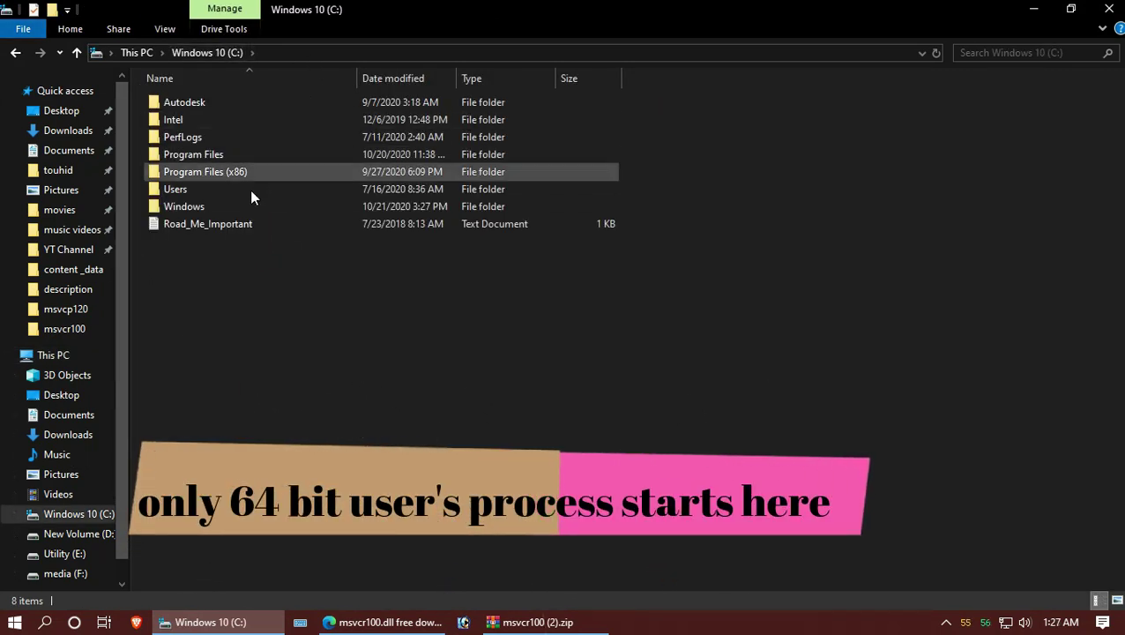
pyautogui.doubleClick(237, 206)
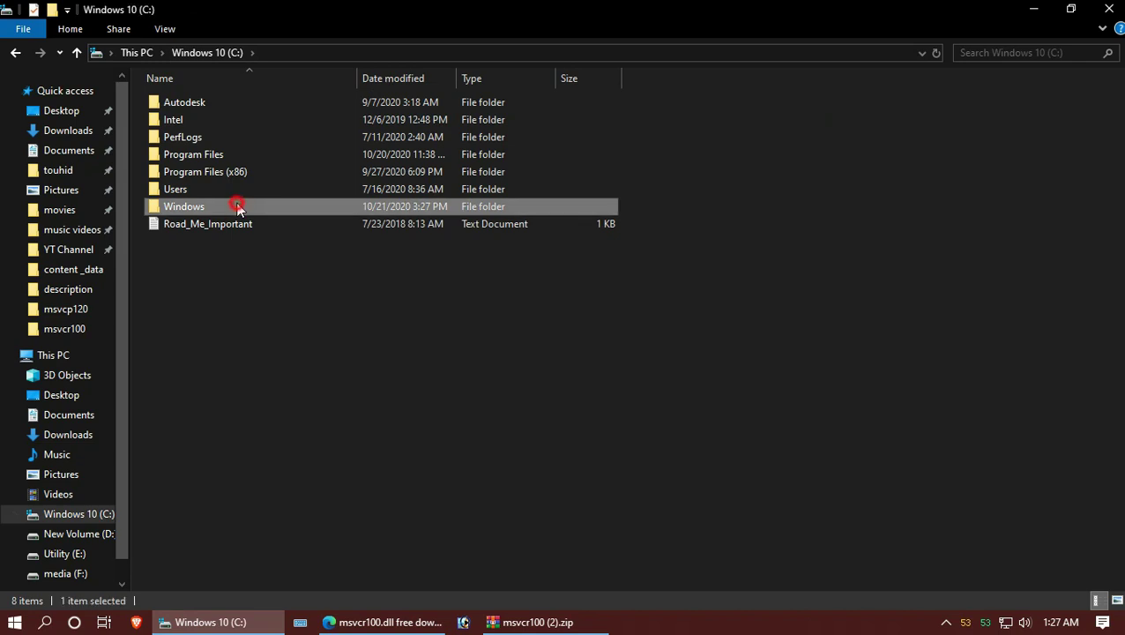
# Open the SysWOW64 folder and bring the msvcr100 archive back up
pyautogui.scroll(-1, 705, 351)
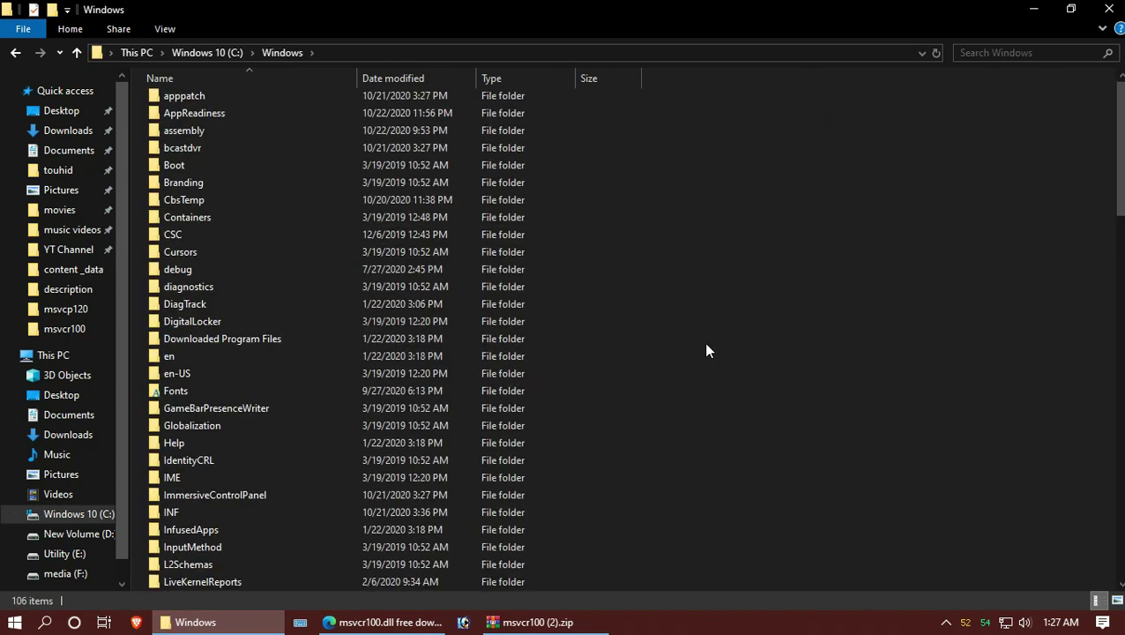
pyautogui.scroll(-2, 706, 351)
pyautogui.scroll(-1, 705, 351)
pyautogui.scroll(-5, 706, 351)
pyautogui.scroll(-5, 705, 351)
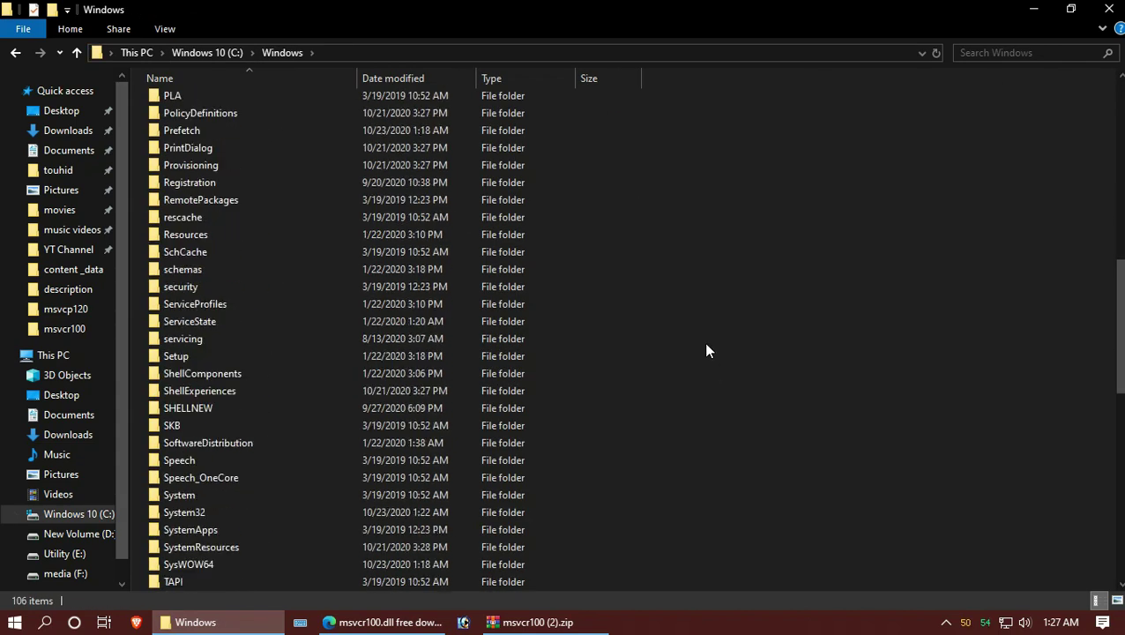
pyautogui.scroll(-1, 705, 350)
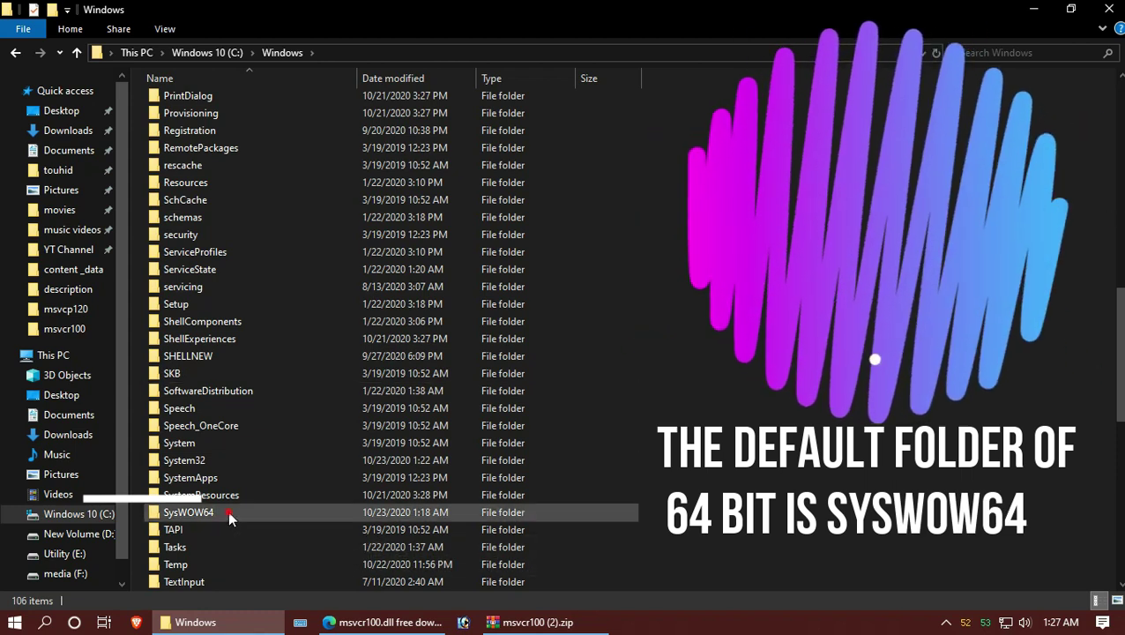
pyautogui.doubleClick(229, 513)
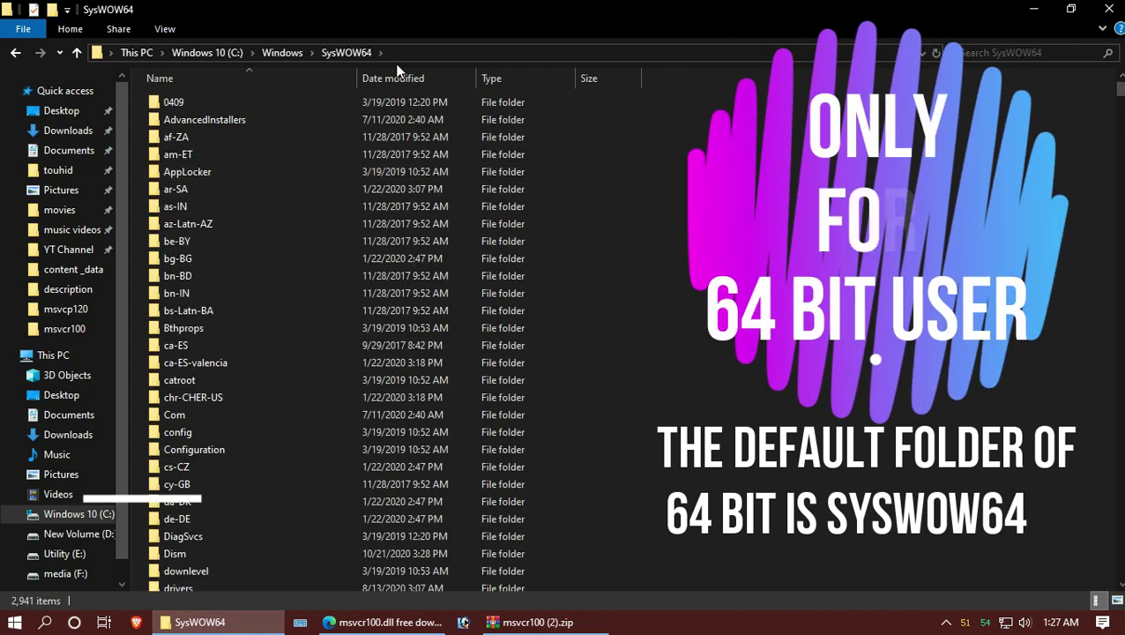
pyautogui.scroll(-4, 745, 370)
pyautogui.scroll(-6, 741, 364)
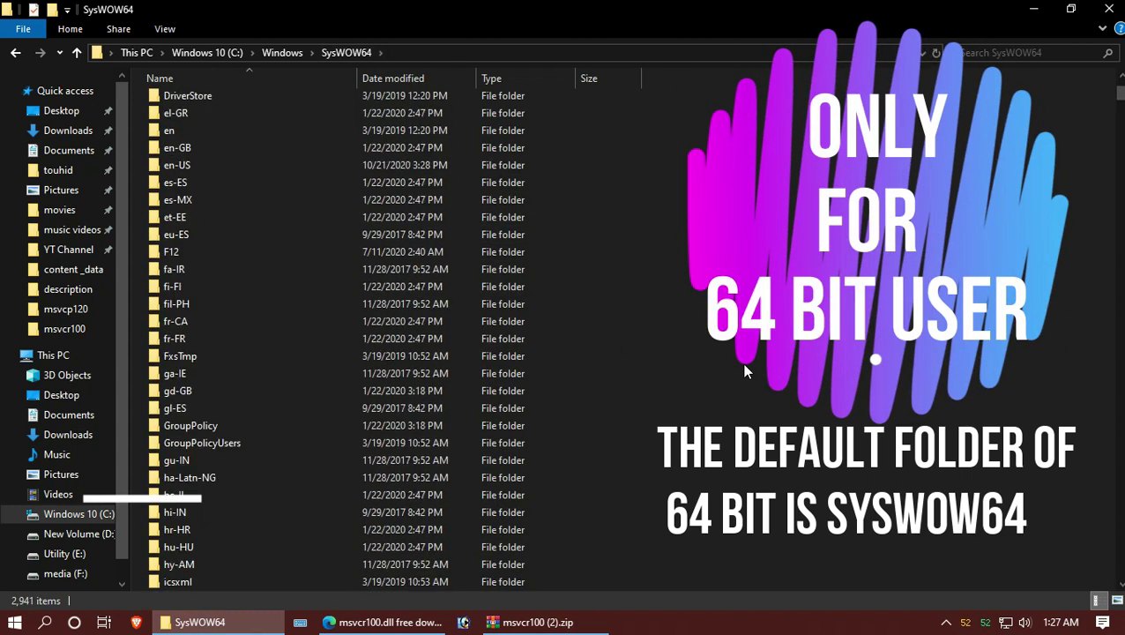
pyautogui.scroll(-9, 741, 363)
pyautogui.scroll(-2, 742, 362)
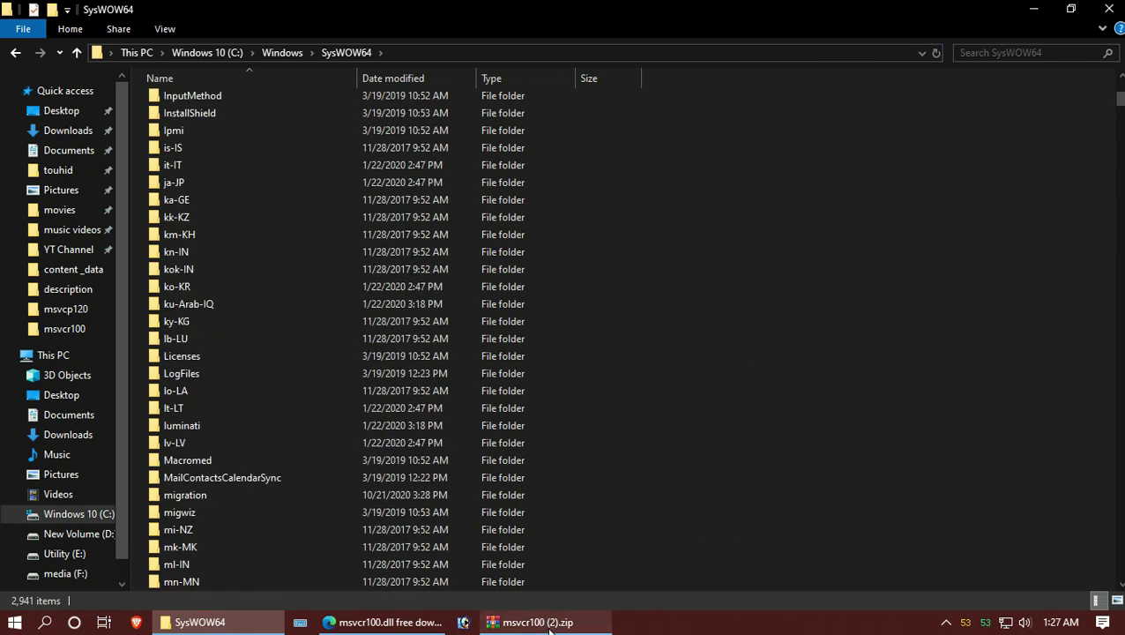
pyautogui.click(550, 628)
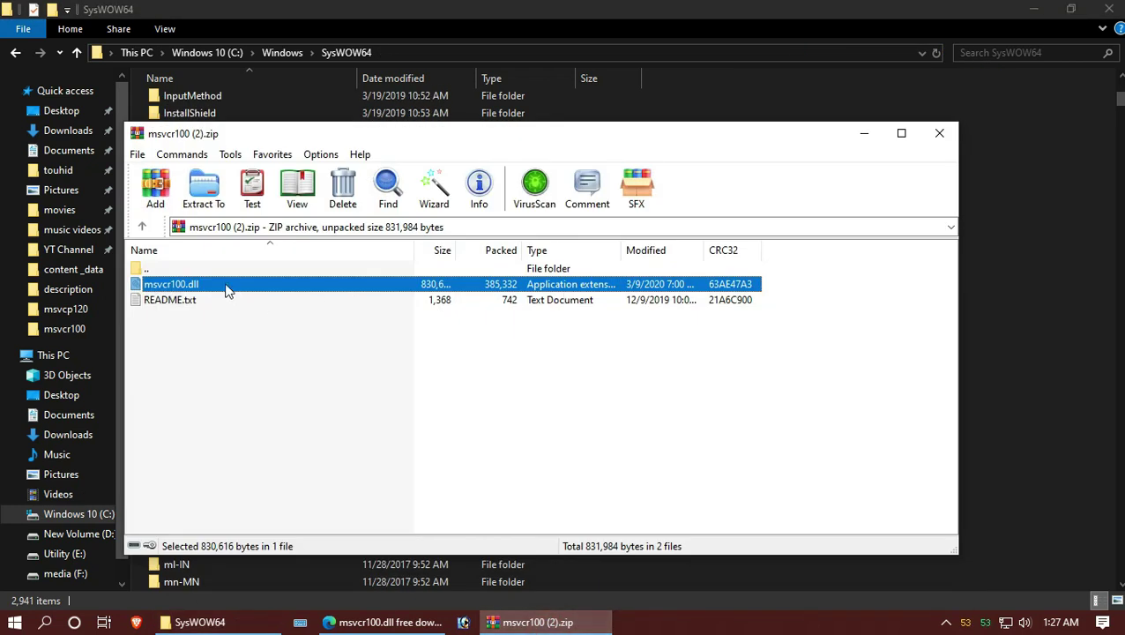
# Drag msvcr100.dll from WinRAR into SysWOW64, replacing the old copy with administrator permission
pyautogui.moveTo(1005, 313); pyautogui.dragTo(1005, 316)
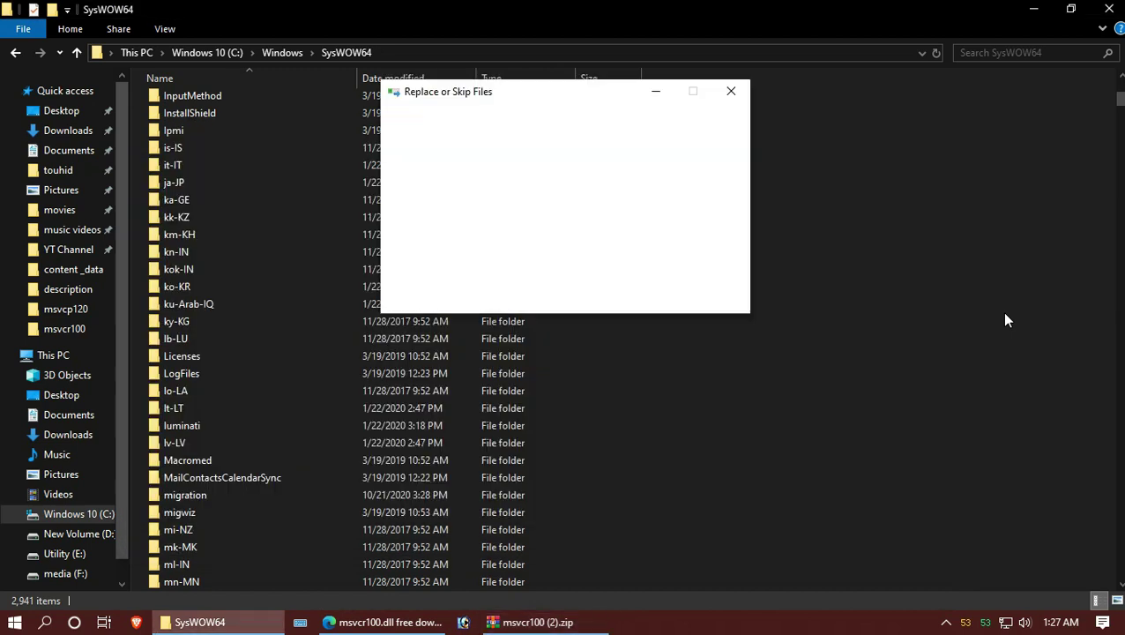
pyautogui.click(588, 194)
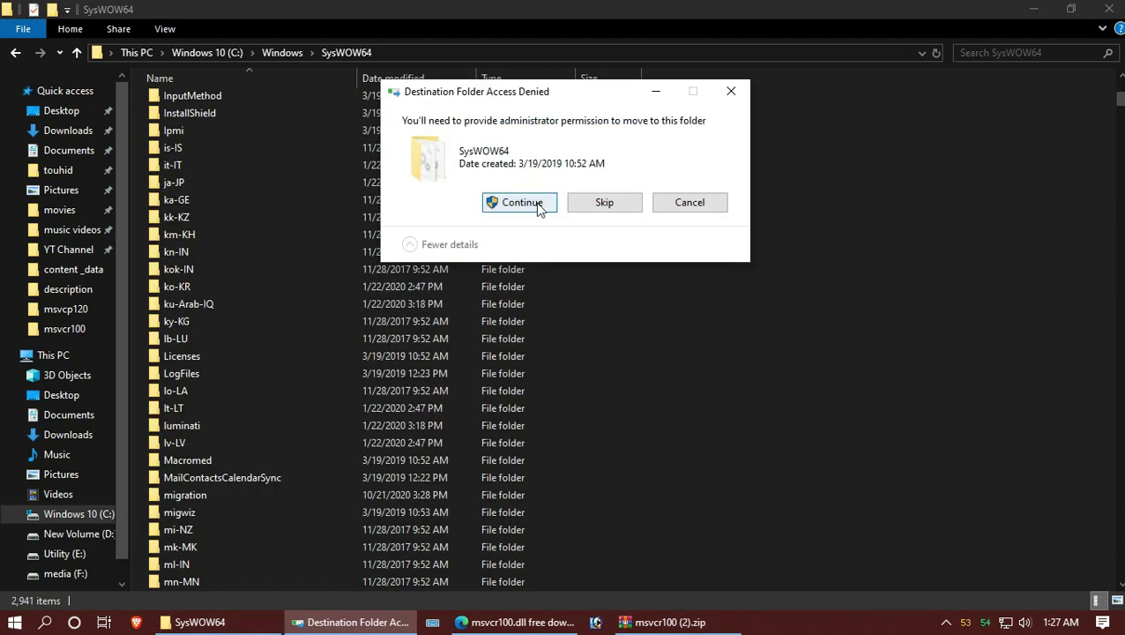
pyautogui.click(536, 204)
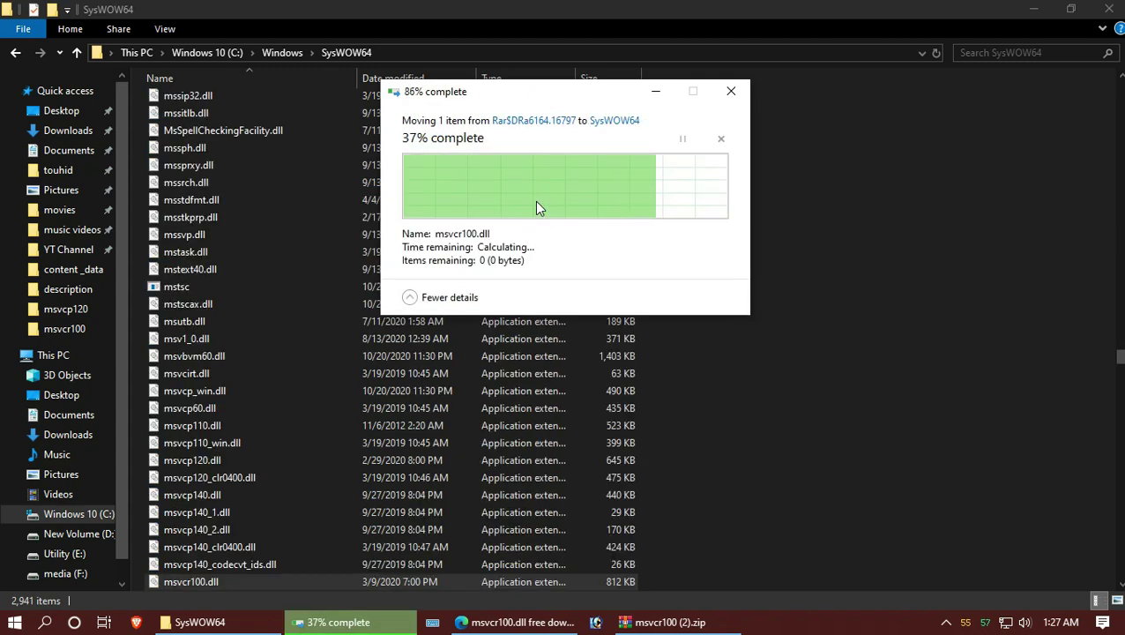
pyautogui.scroll(-3, 687, 379)
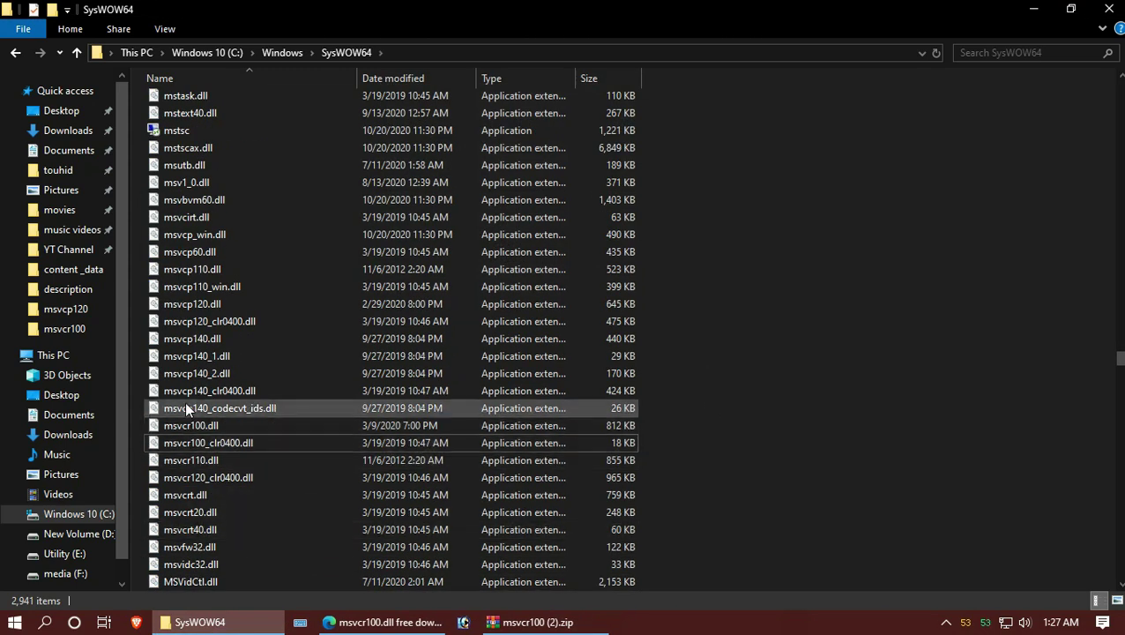
pyautogui.click(212, 426)
pyautogui.scroll(-4, 815, 521)
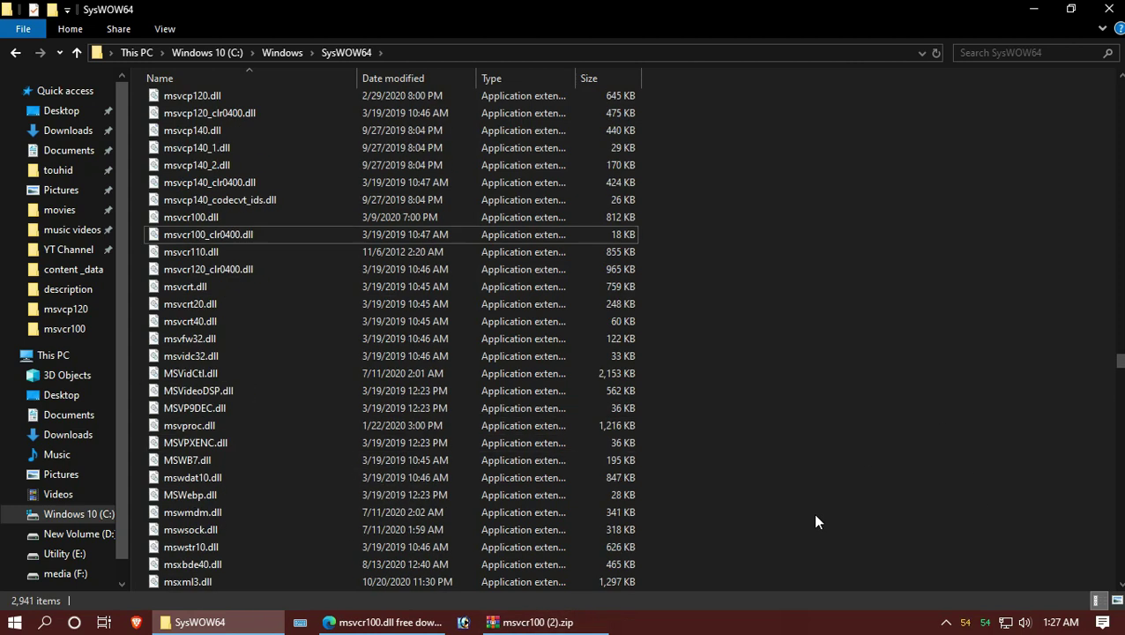
pyautogui.click(414, 623)
# Select the C:\Windows\SysWOW64\ path in the DLL-files.com instructions
pyautogui.scroll(4, 628, 375)
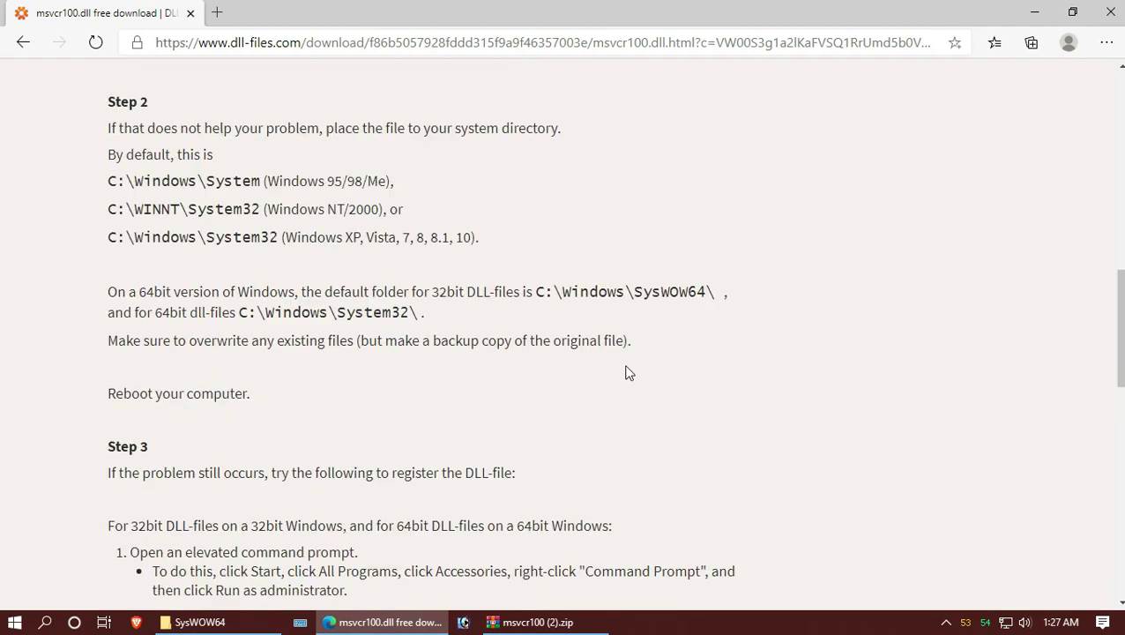
pyautogui.scroll(2, 627, 374)
pyautogui.scroll(1, 477, 322)
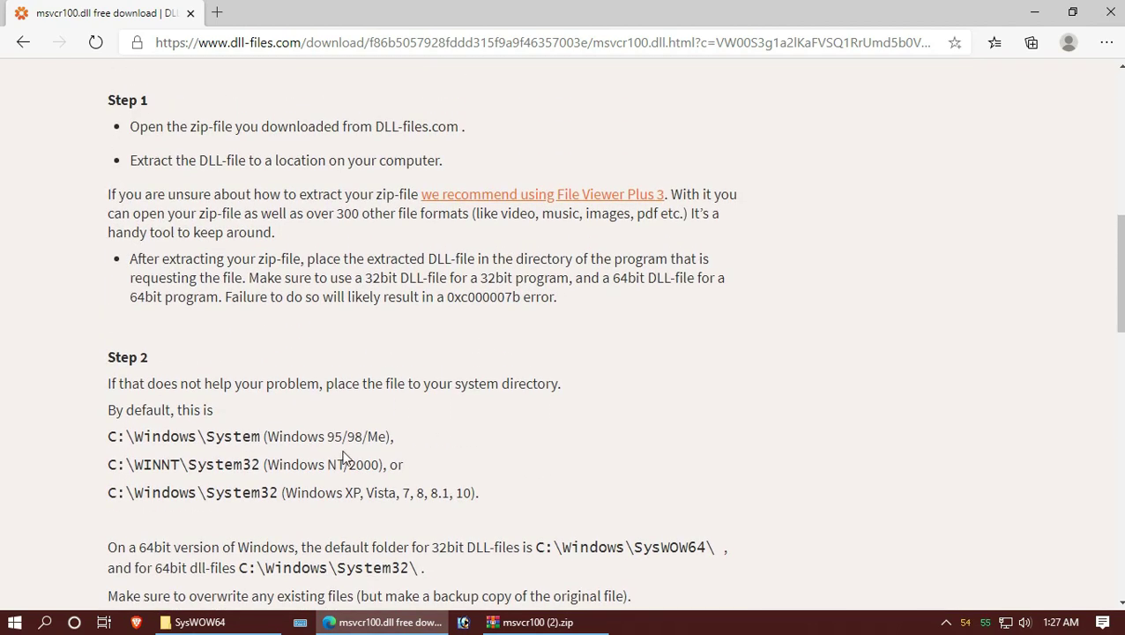
pyautogui.scroll(-1, 605, 459)
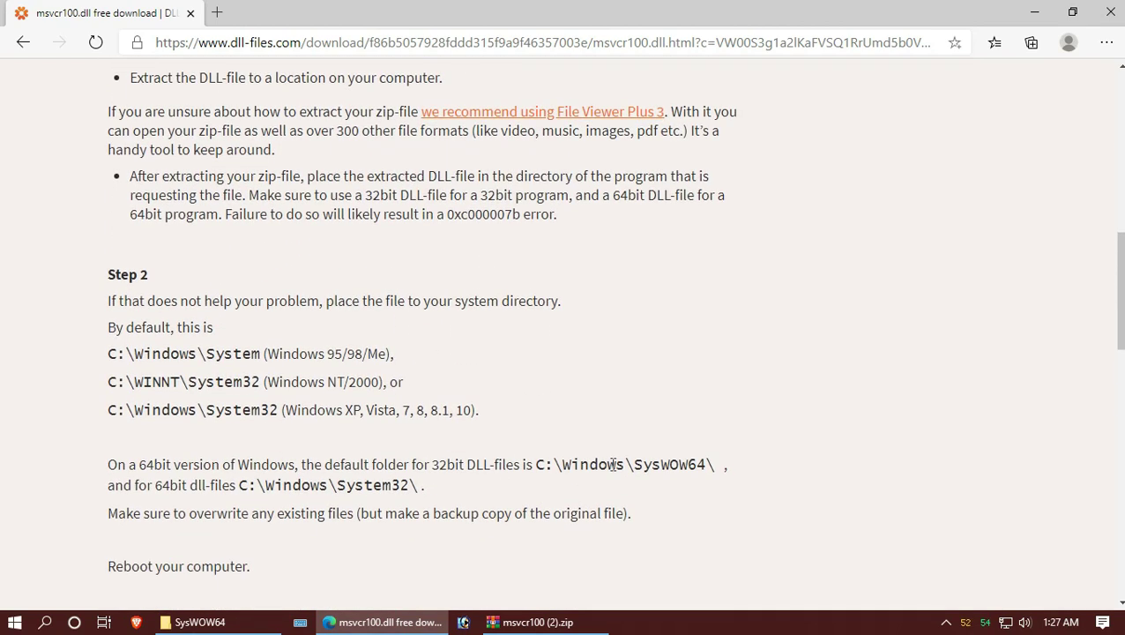
pyautogui.moveTo(718, 467); pyautogui.dragTo(535, 466)
pyautogui.hotkey('ctrl', 'c')
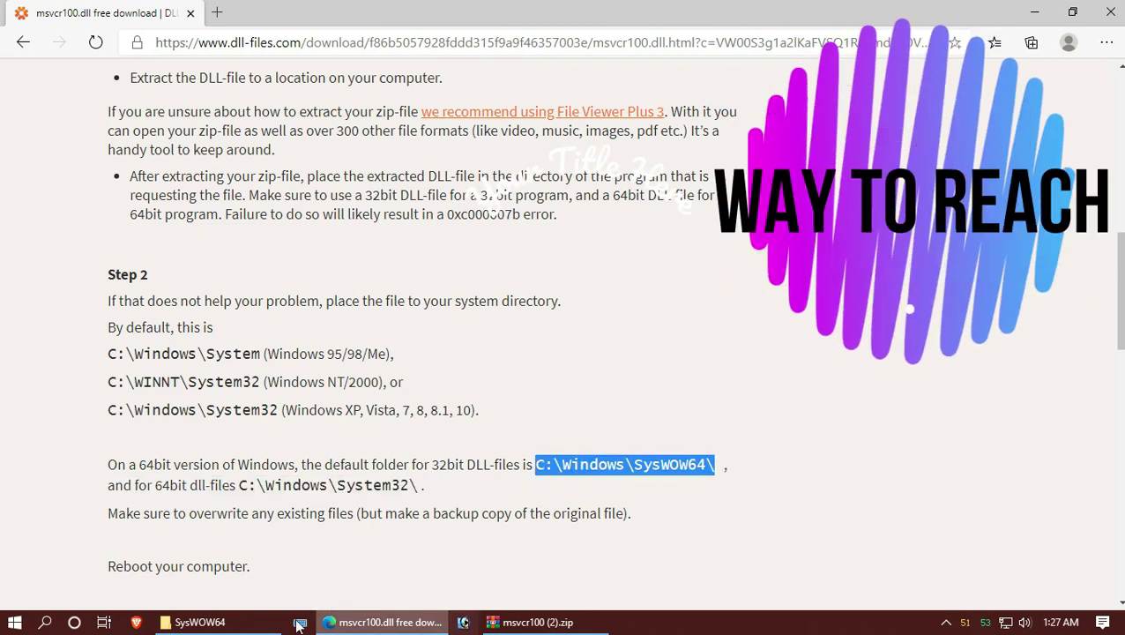
pyautogui.click(199, 621)
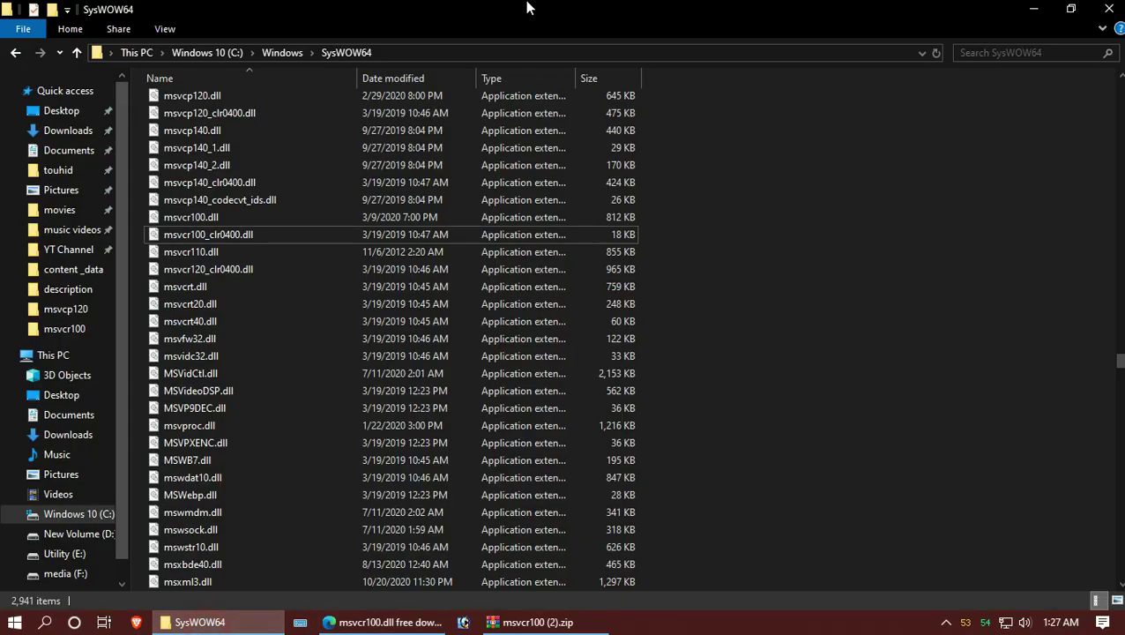
# Go to the pasted SysWOW64 path, search it for msvcr100, and close Explorer
pyautogui.click(470, 53)
pyautogui.hotkey('ctrl', 'v')
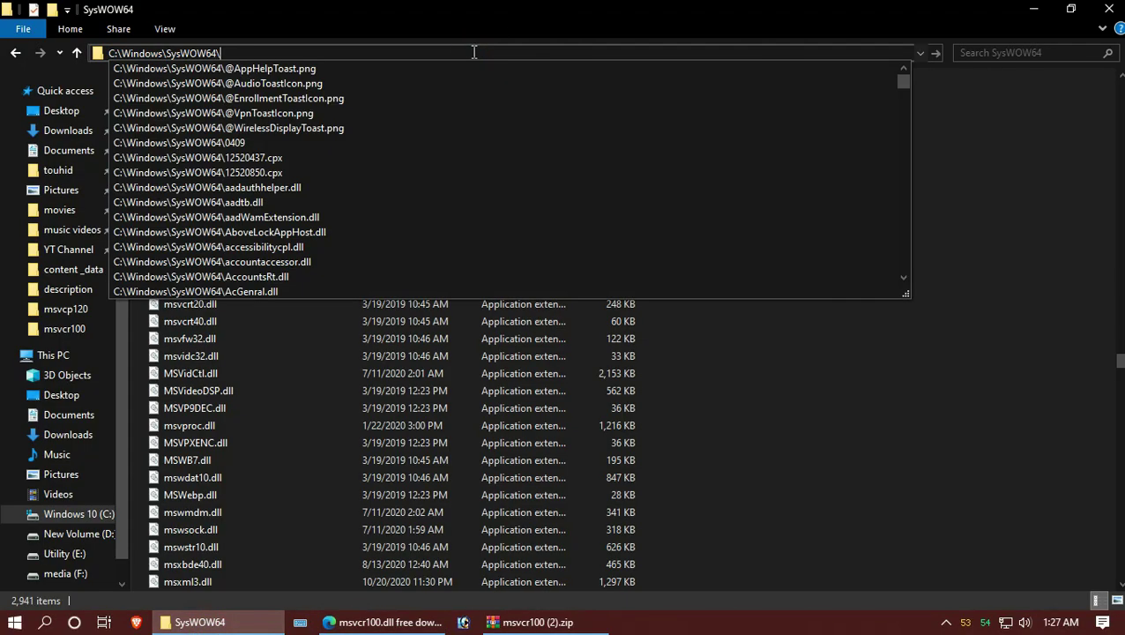
pyautogui.press('Return')
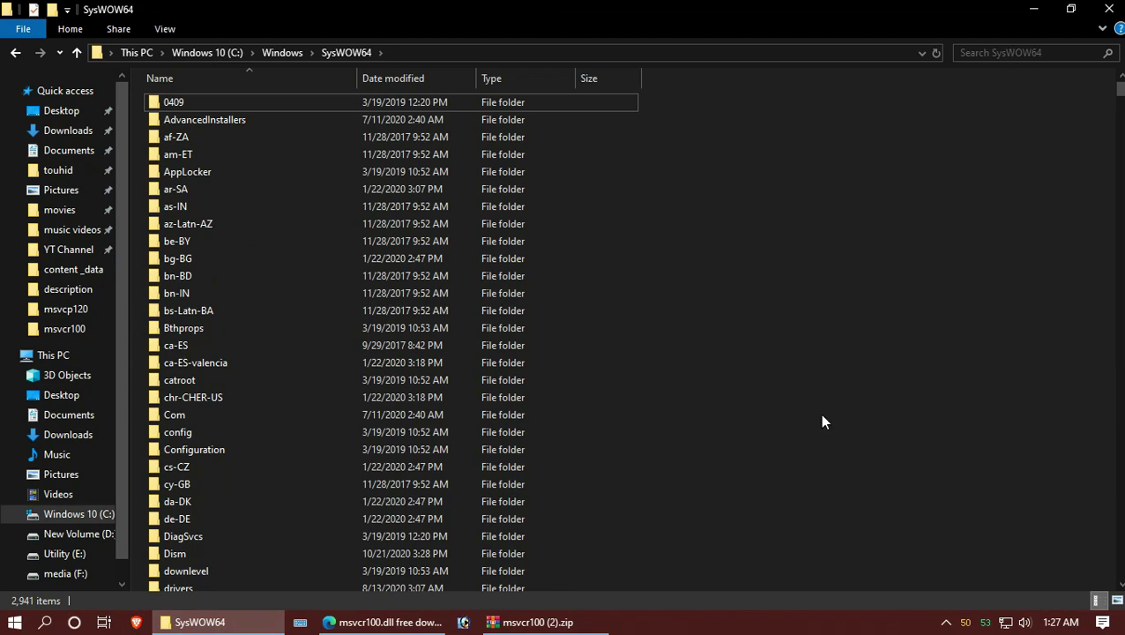
pyautogui.click(1025, 52)
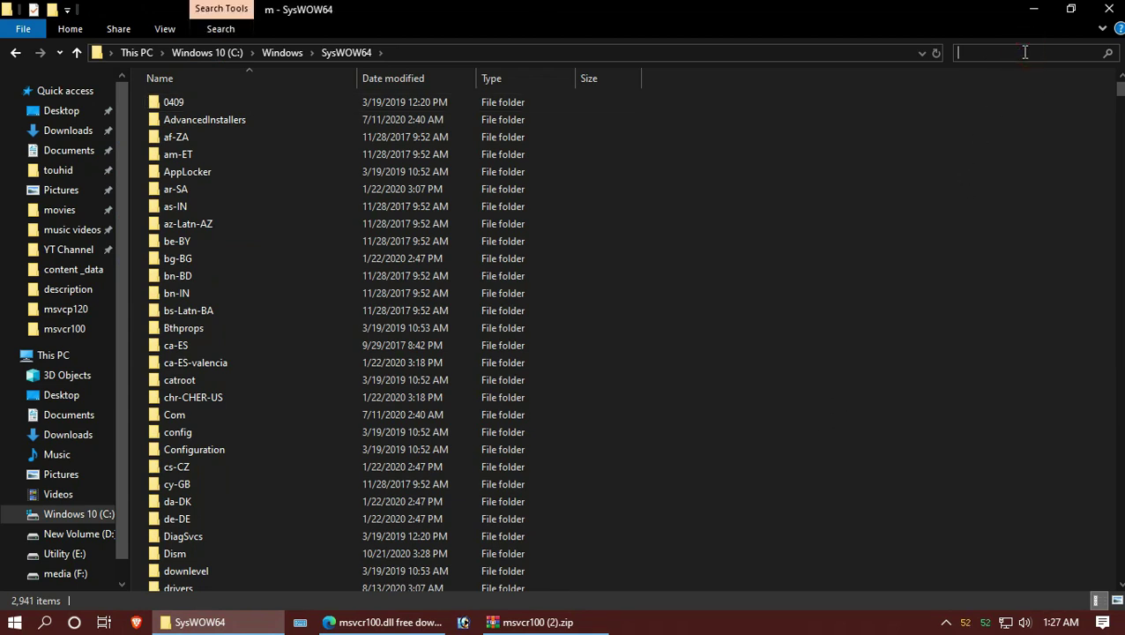
pyautogui.write('msc')
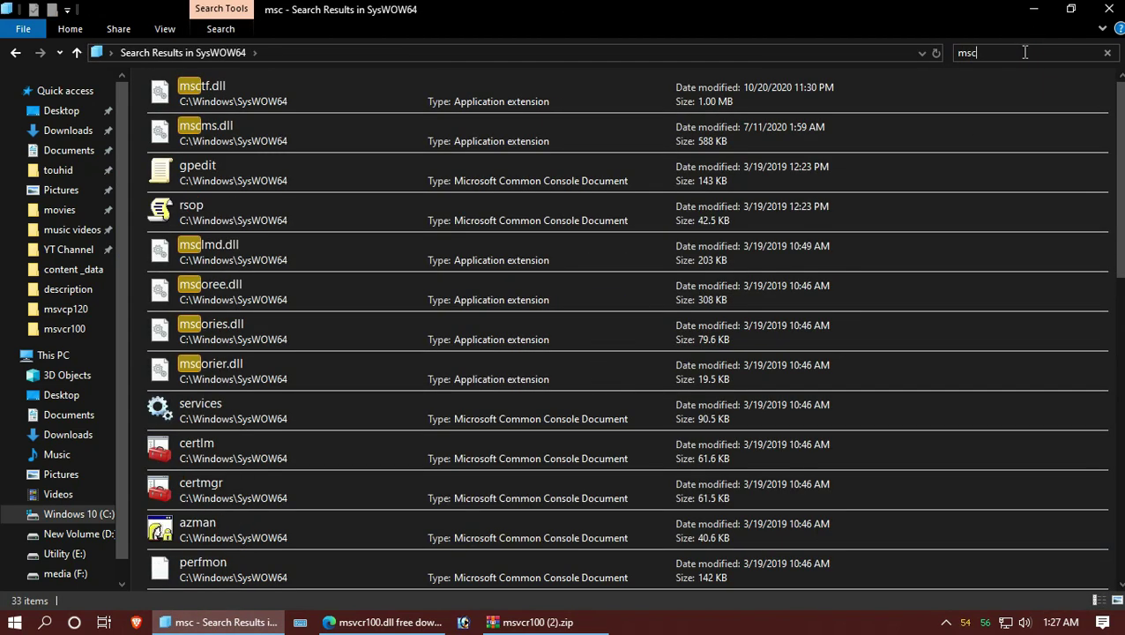
pyautogui.write('vc')
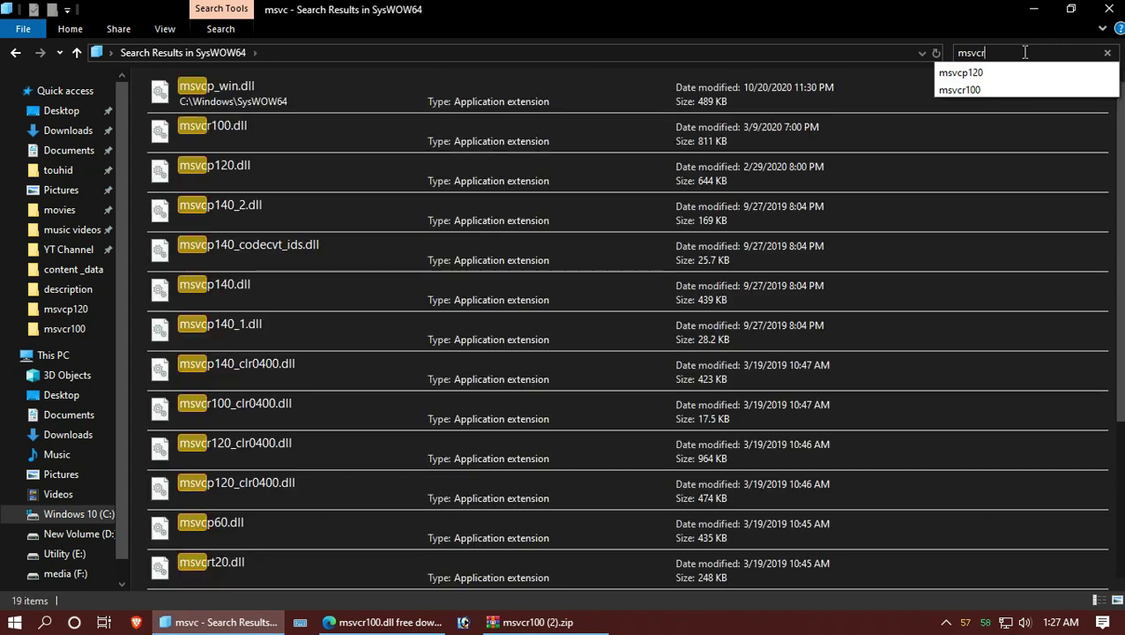
pyautogui.write('r')
pyautogui.write('00')
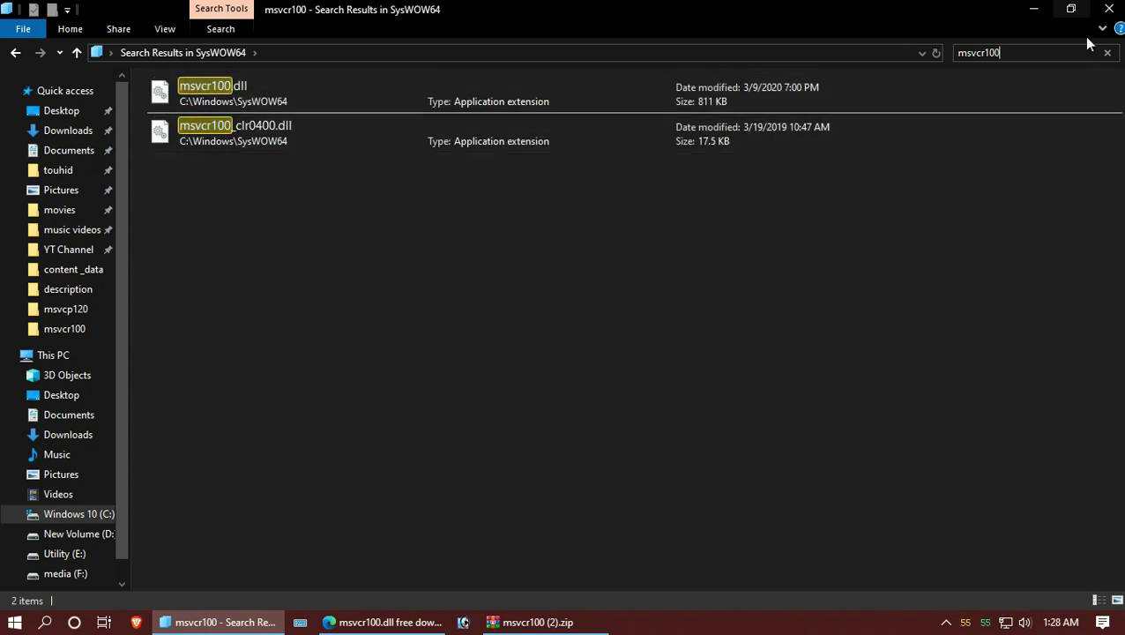
pyautogui.click(1113, 8)
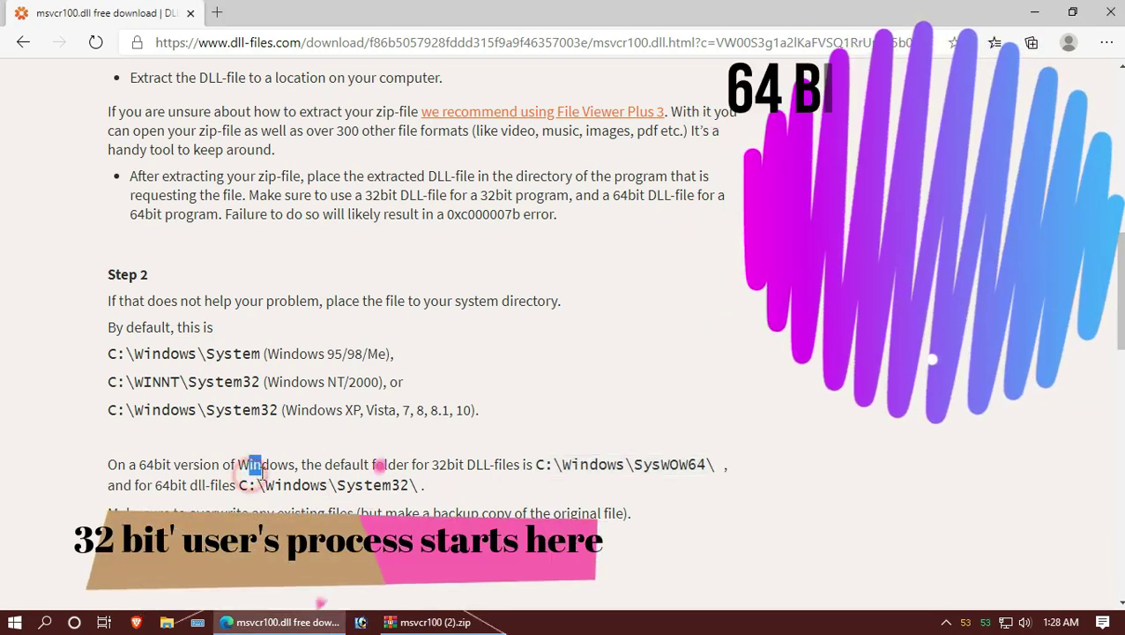
# Select the C:\Windows\System32\ path given for 64-bit DLLs on the page
pyautogui.moveTo(250, 464); pyautogui.dragTo(335, 514)
pyautogui.click(407, 485)
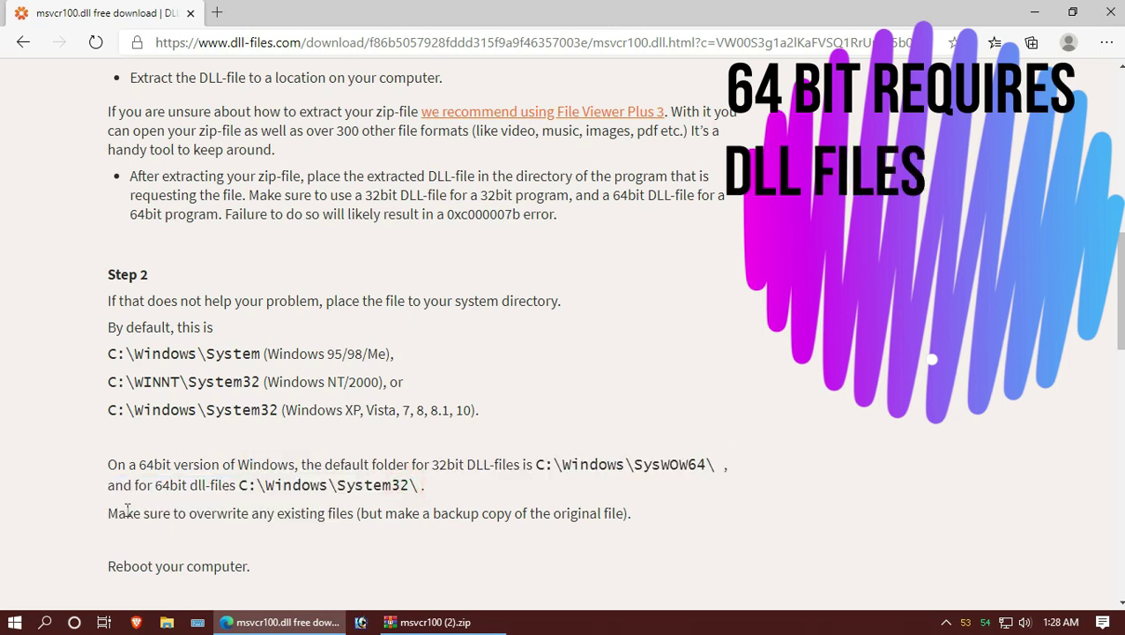
pyautogui.moveTo(236, 485); pyautogui.dragTo(420, 484)
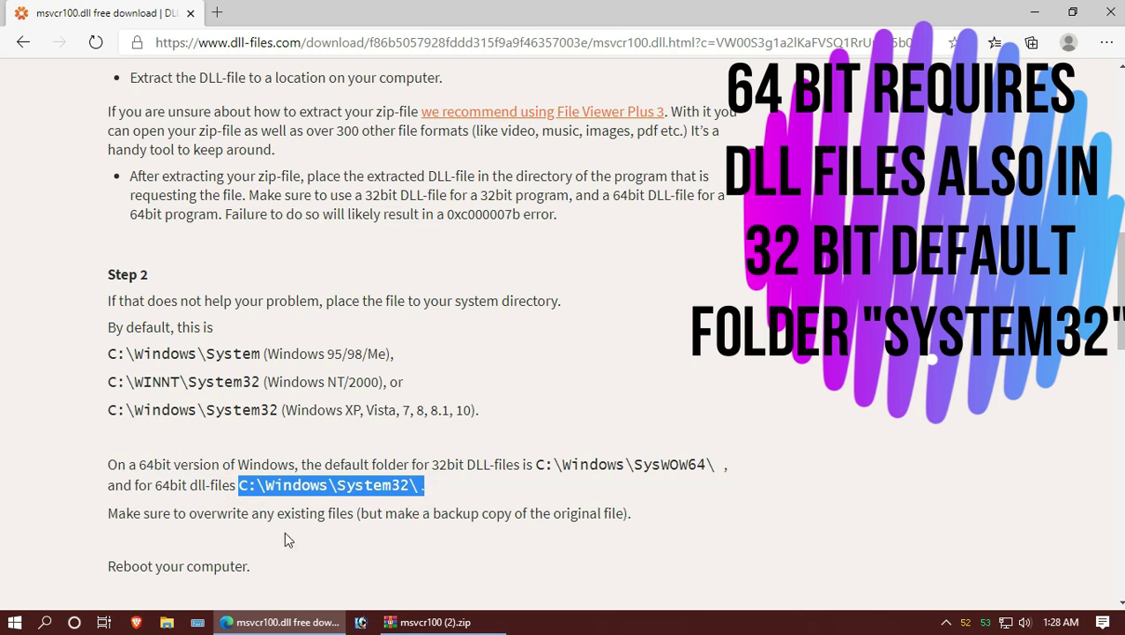
pyautogui.click(168, 622)
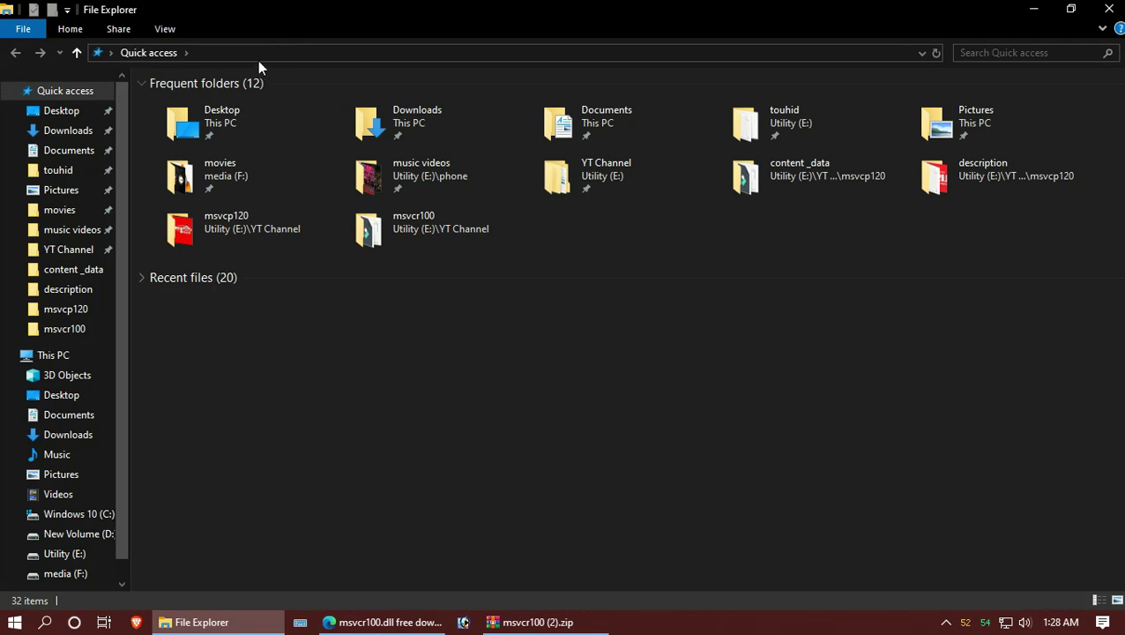
# Navigate File Explorer to the pasted C:\Windows\System32 path
pyautogui.click(260, 53)
pyautogui.write('C:\\Windows\\System32\\ .')
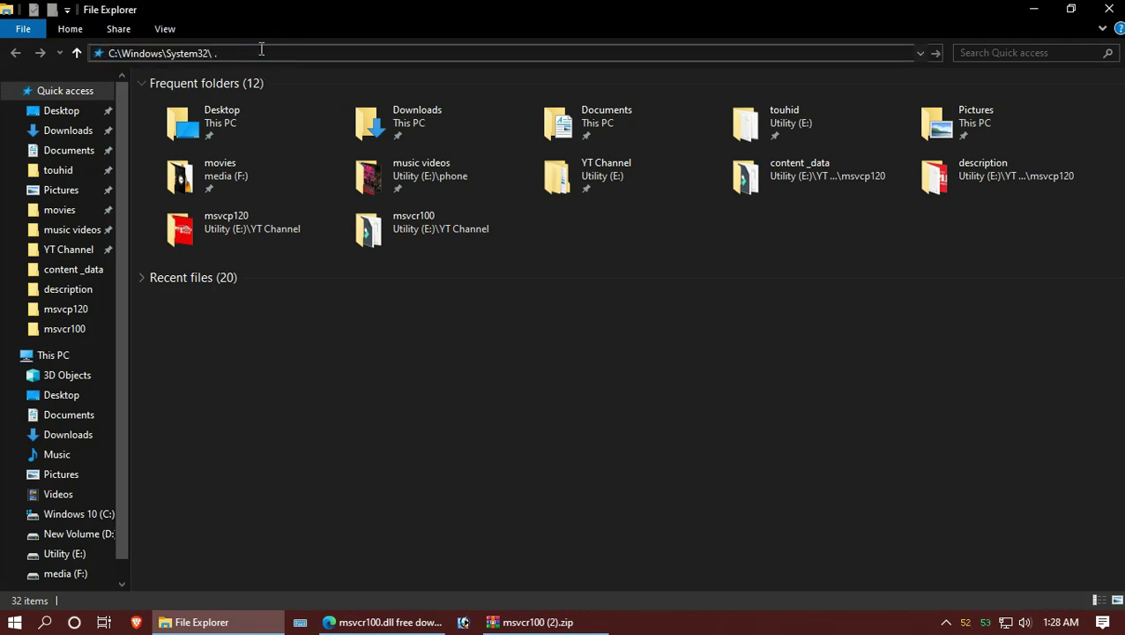
pyautogui.press('Return')
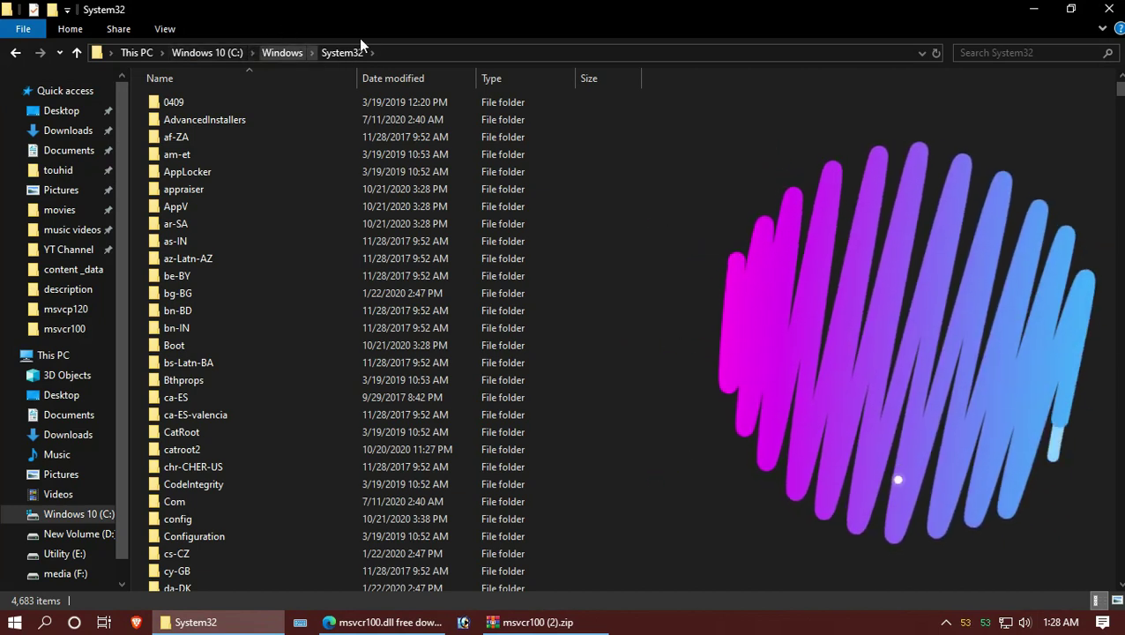
pyautogui.scroll(-4, 935, 509)
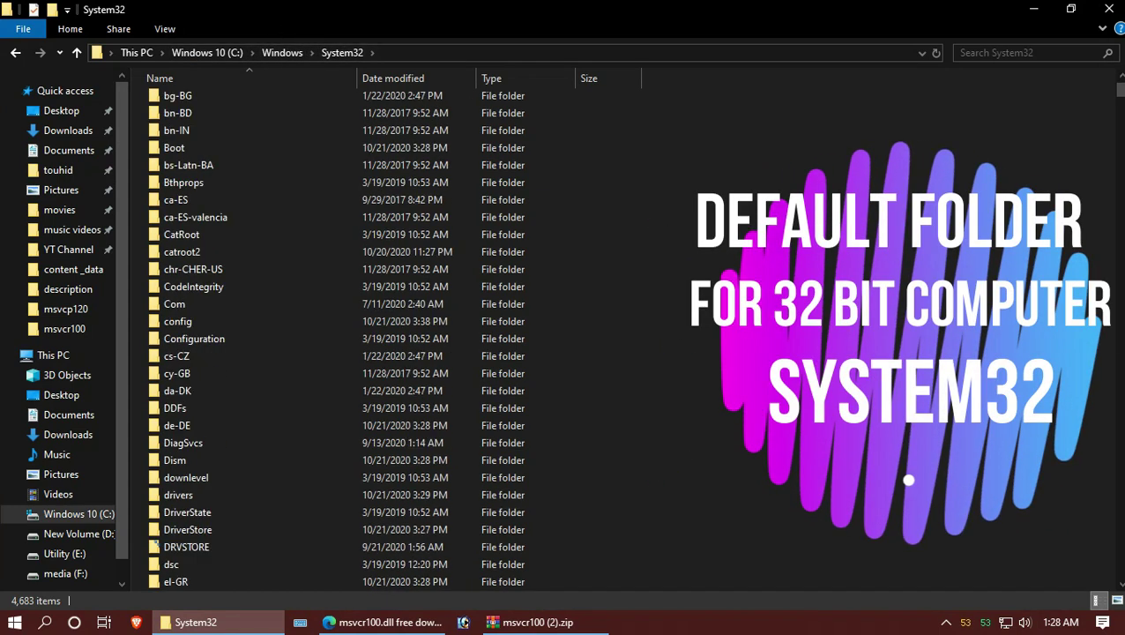
pyautogui.scroll(-4, 881, 494)
pyautogui.scroll(-2, 759, 456)
# Drag msvcr100.dll from the archive into System32, replacing the old copy as administrator
pyautogui.click(559, 624)
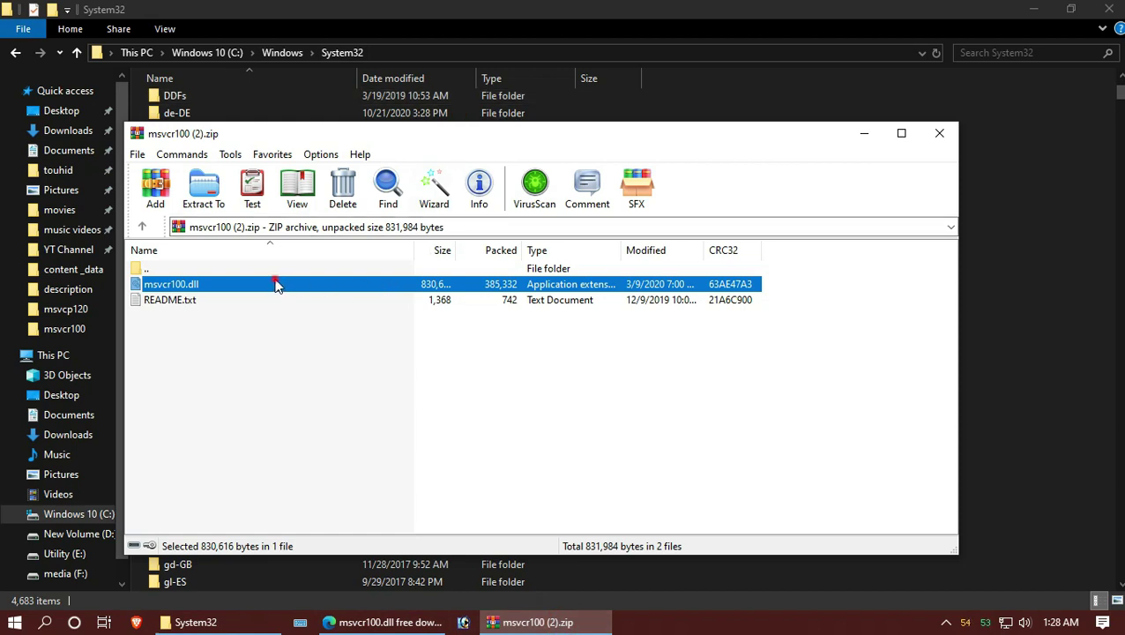
pyautogui.moveTo(1057, 282); pyautogui.dragTo(1058, 281)
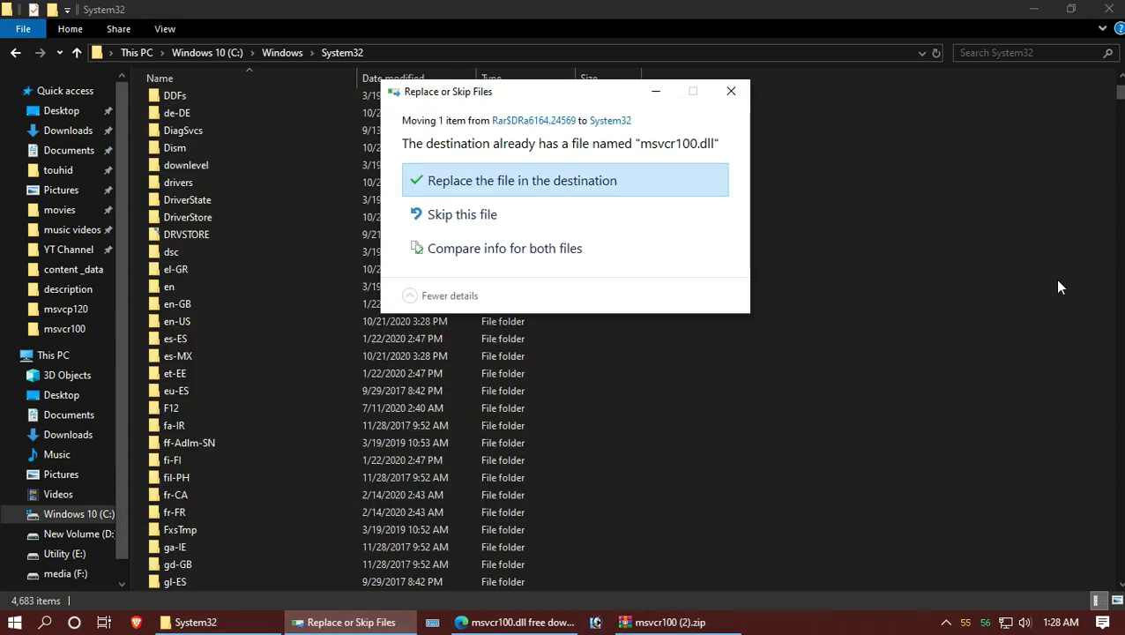
pyautogui.click(589, 182)
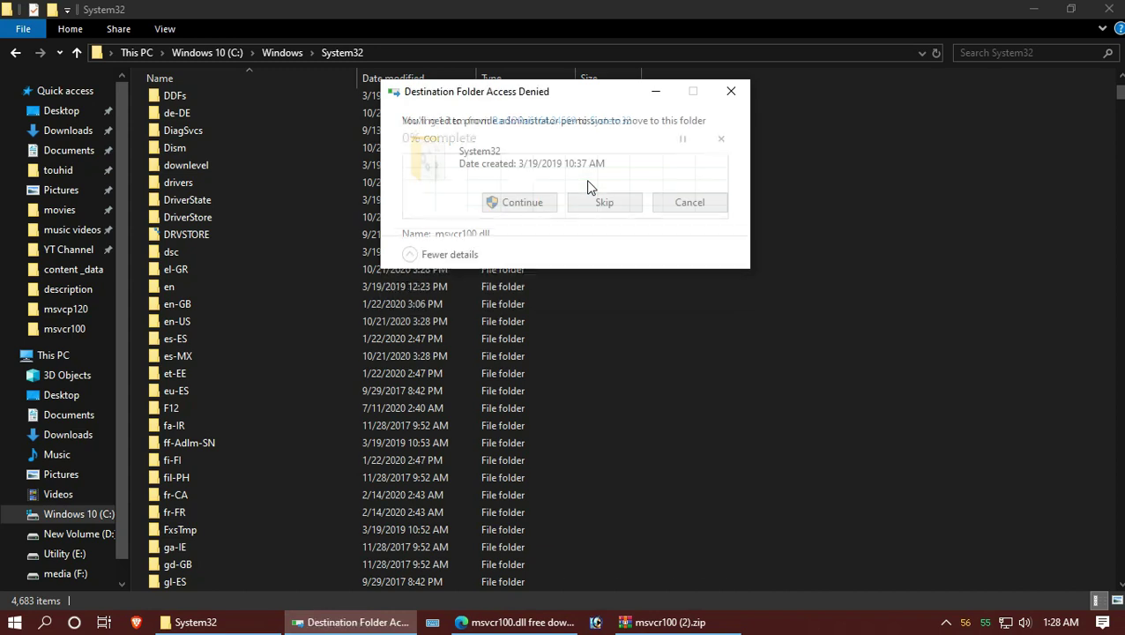
pyautogui.click(532, 204)
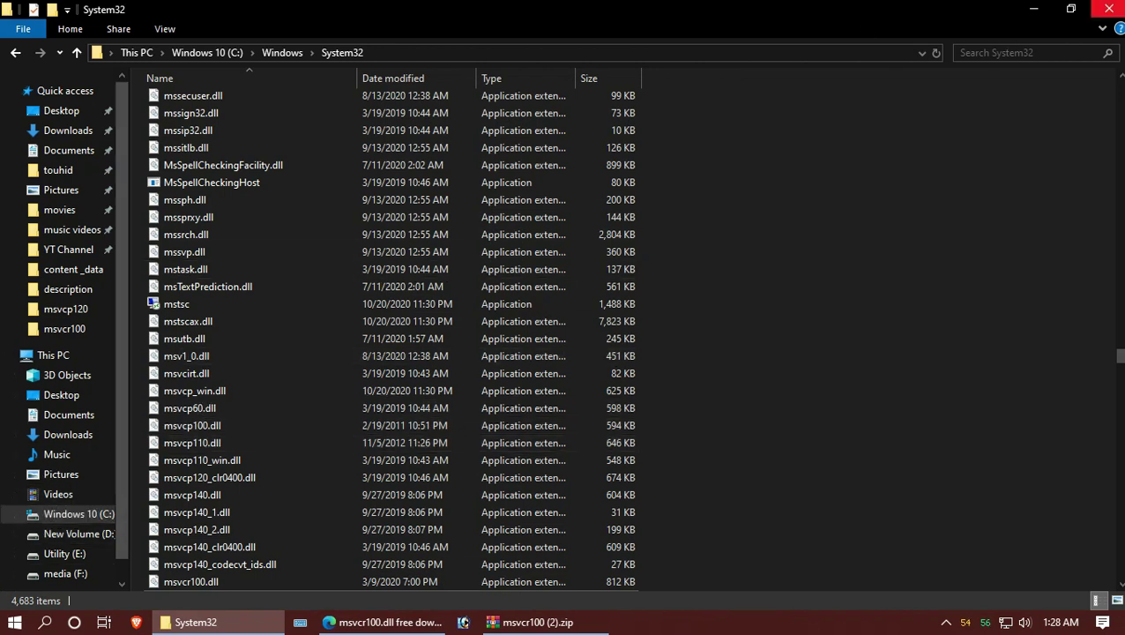
# Close the System32 and WinRAR windows and show the Start menu's power options
pyautogui.click(1109, 8)
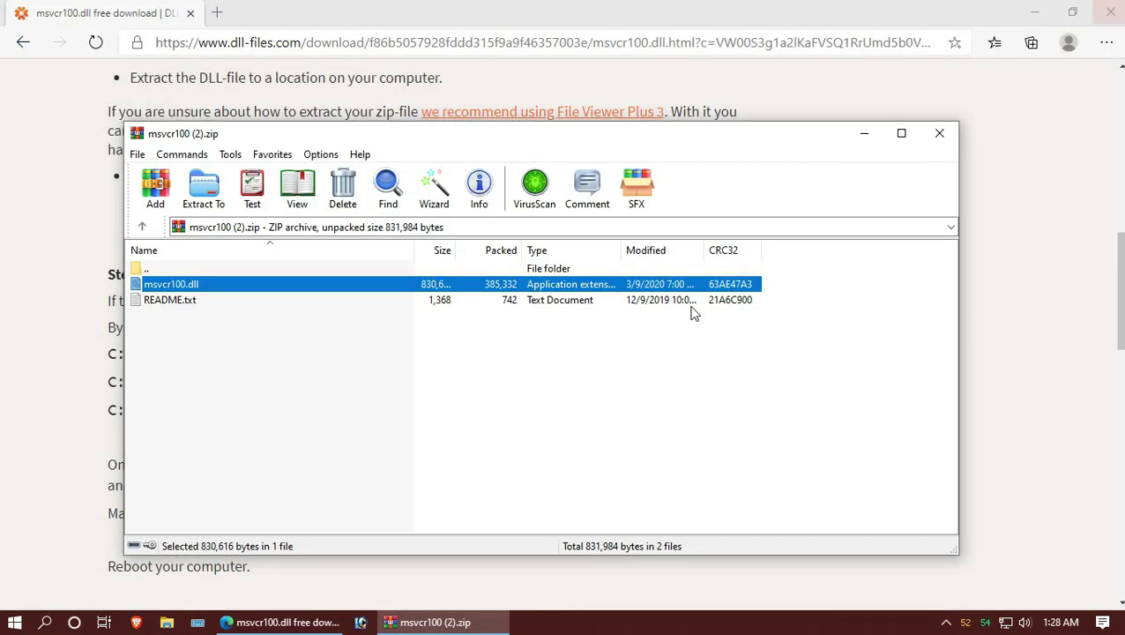
pyautogui.click(939, 134)
pyautogui.click(14, 622)
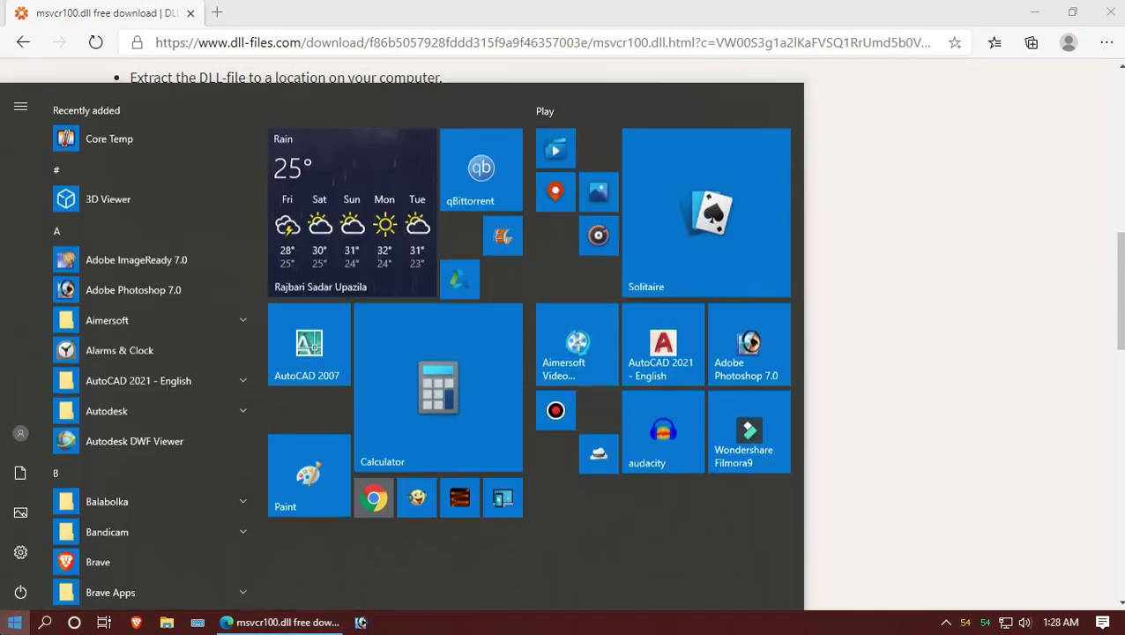
pyautogui.click(20, 589)
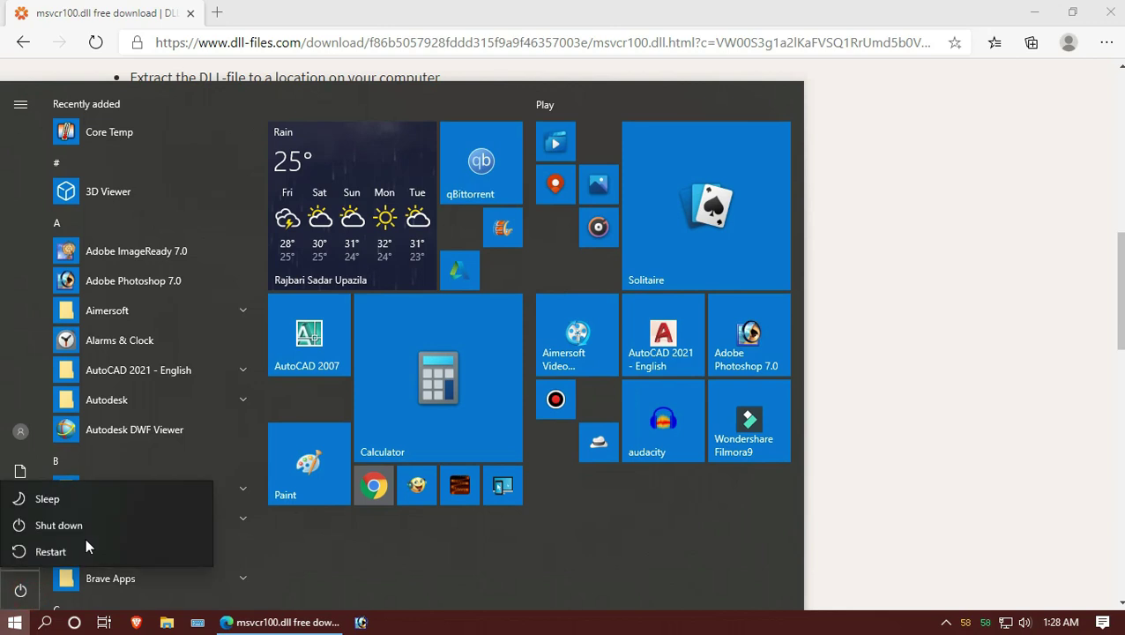